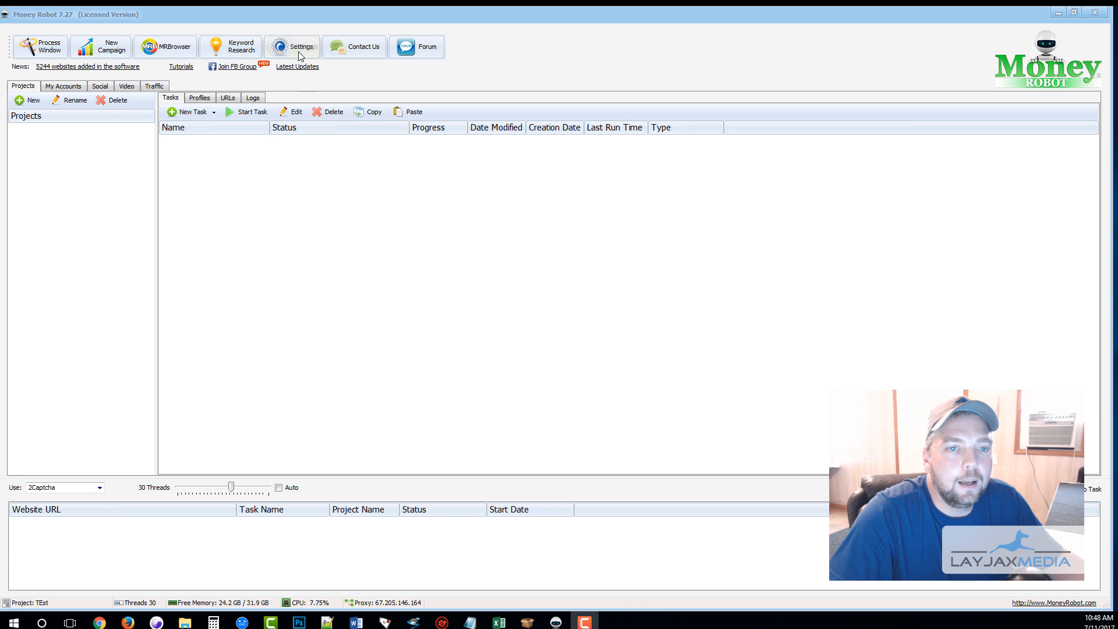
Look at the Process Window and the MRBrowser social manager, closing each one.
click(36, 46)
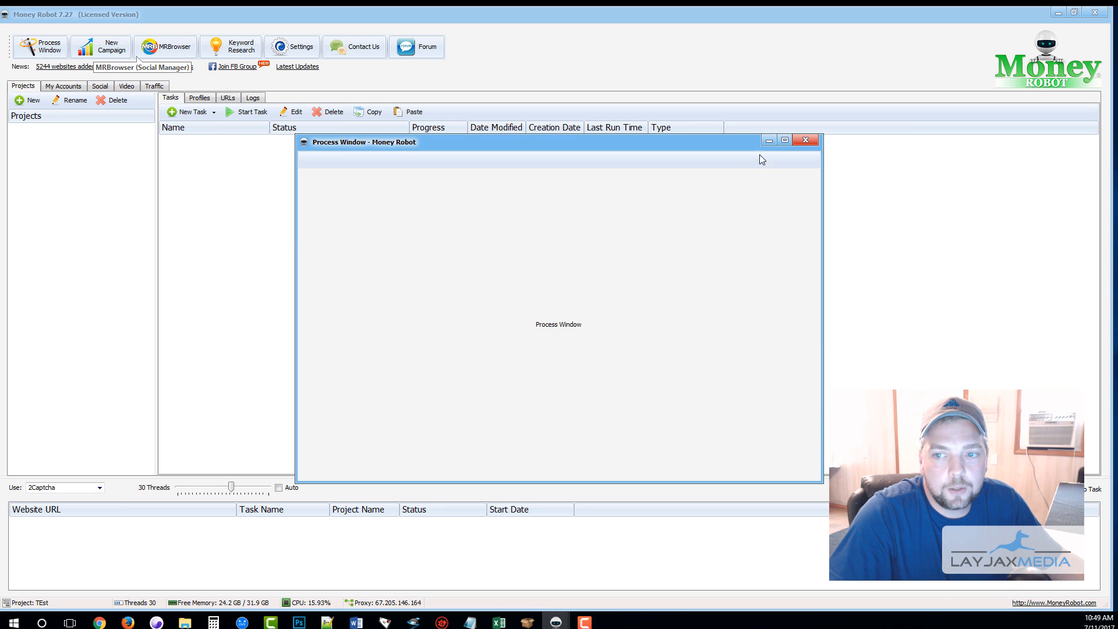
click(804, 140)
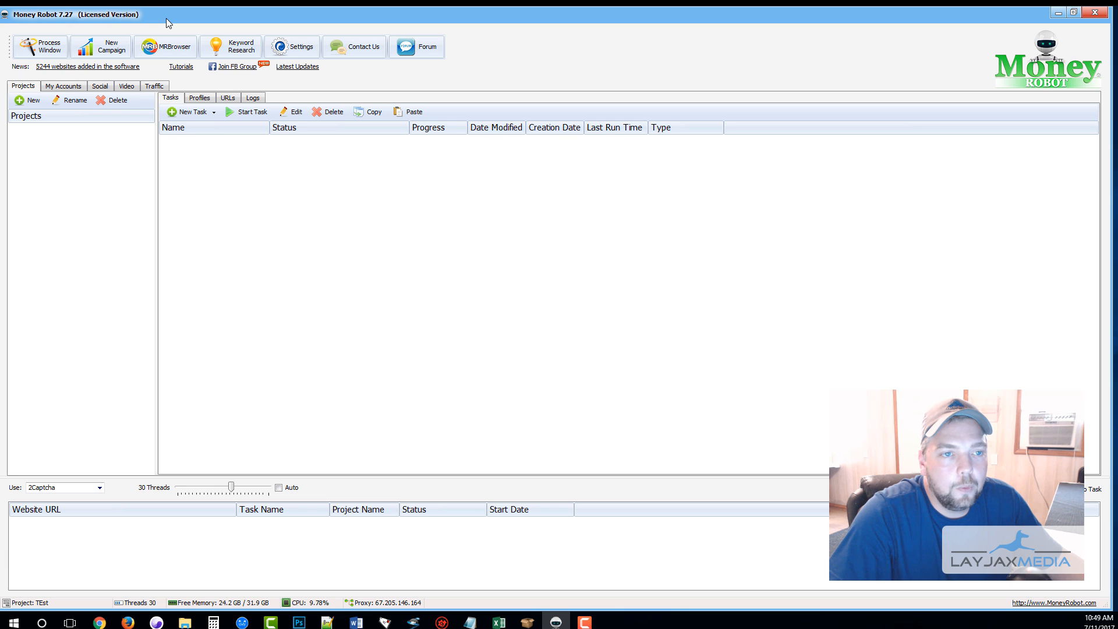
click(166, 48)
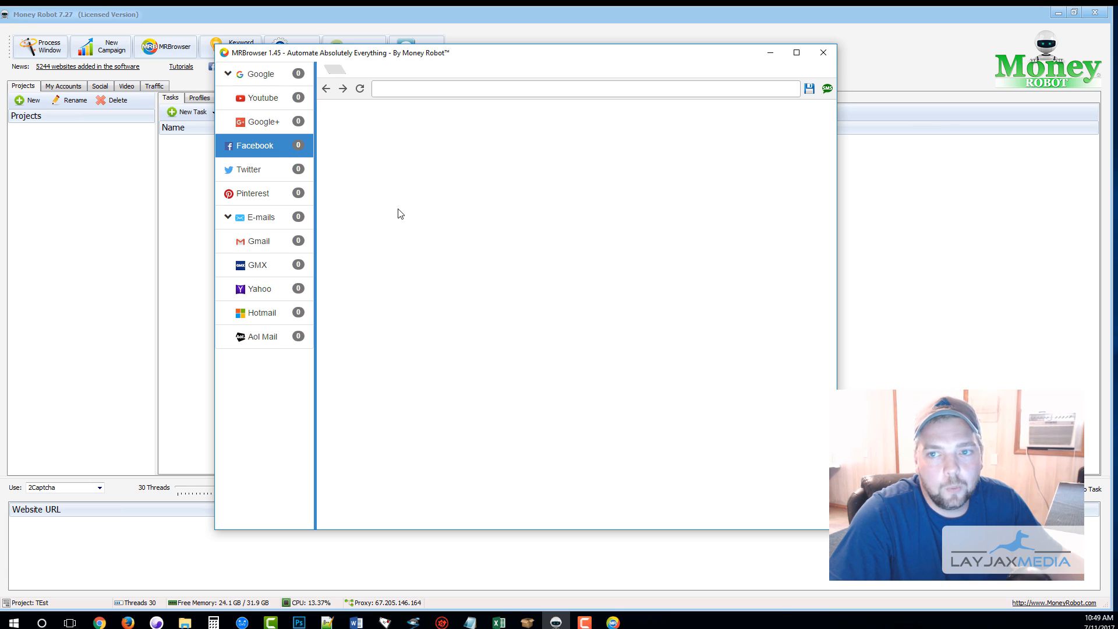
click(823, 53)
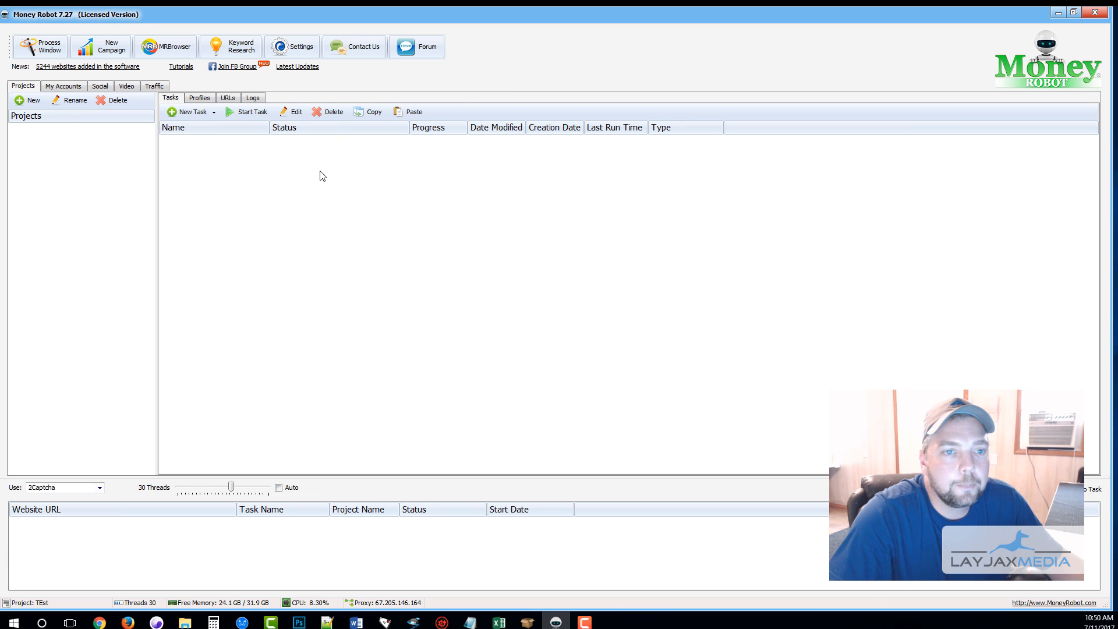
Look at the Keyword Research Tool and close it without running a search.
click(233, 55)
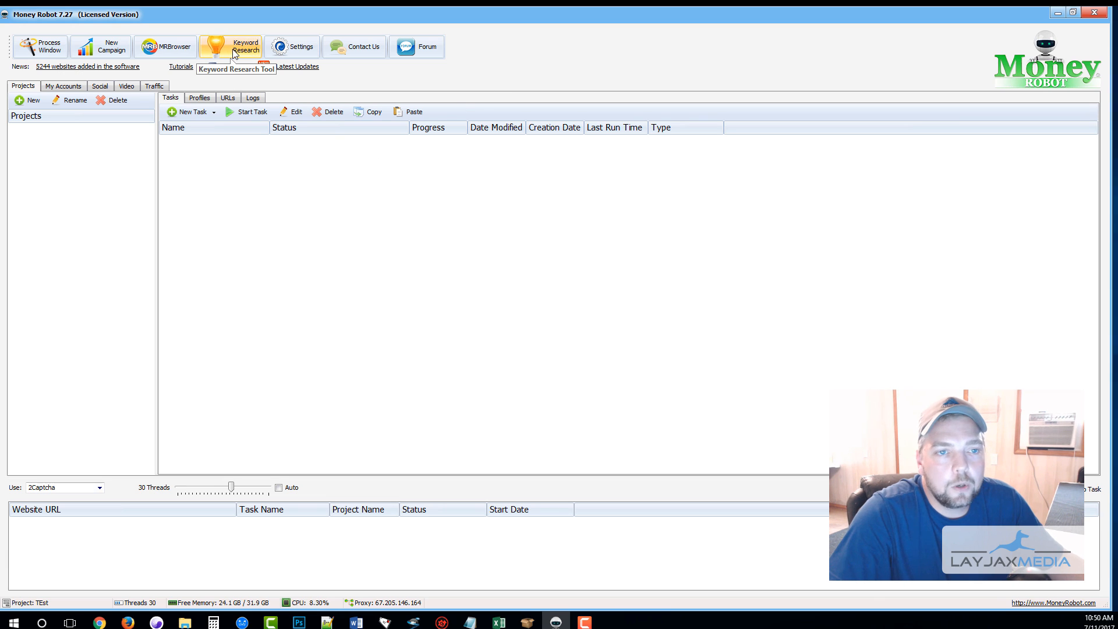
drag(474, 156, 454, 107)
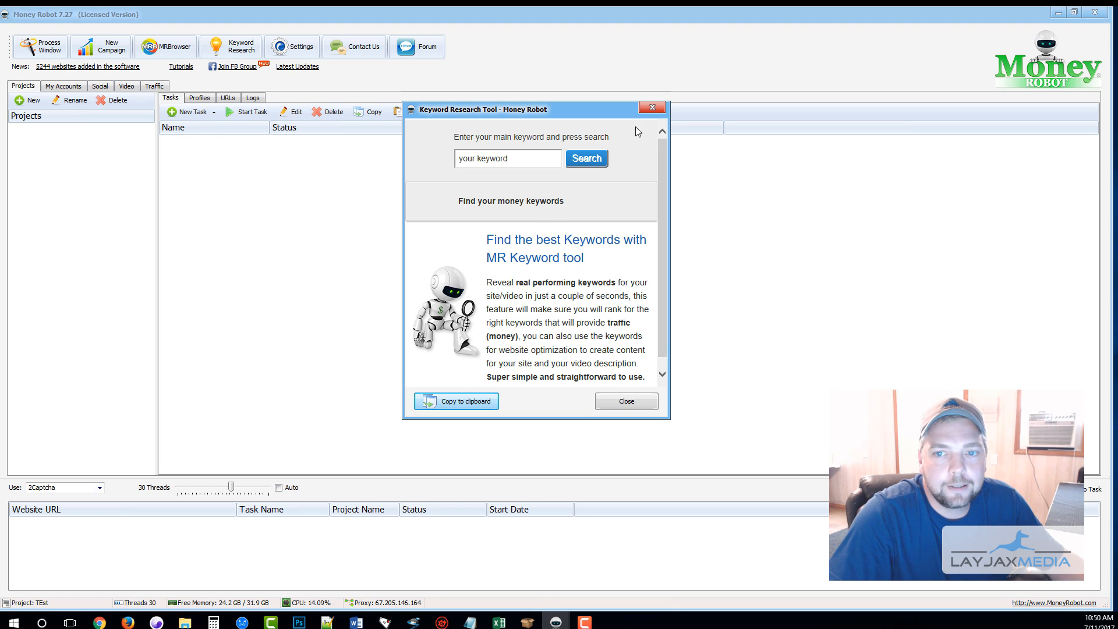
click(652, 107)
Review the program settings for options, captcha services, proxy, theme and license, and close them without making changes.
click(294, 47)
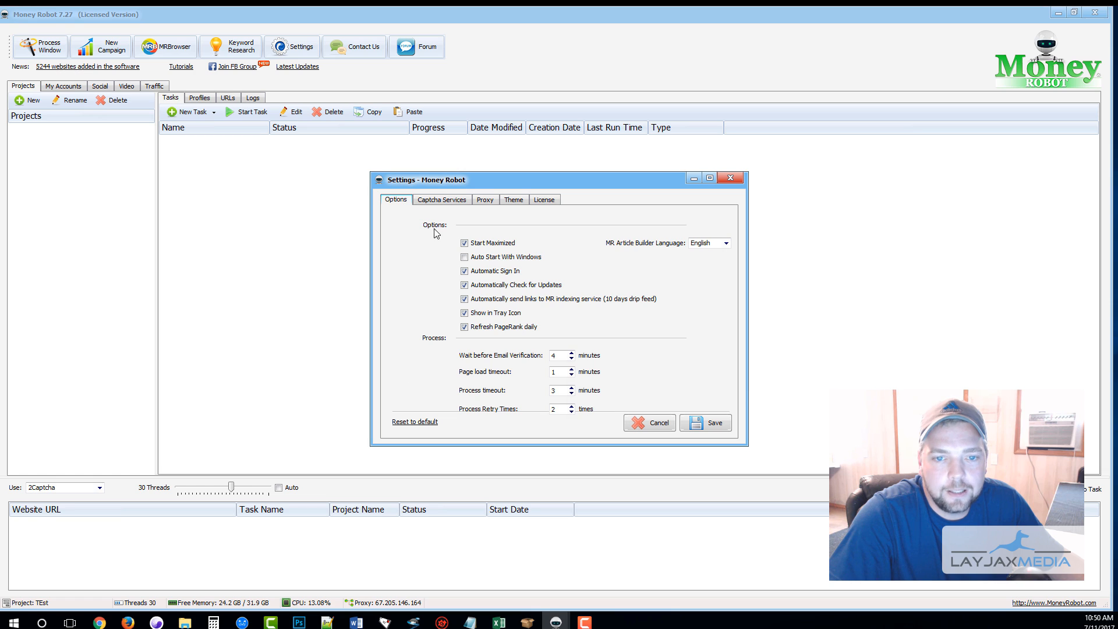
click(444, 201)
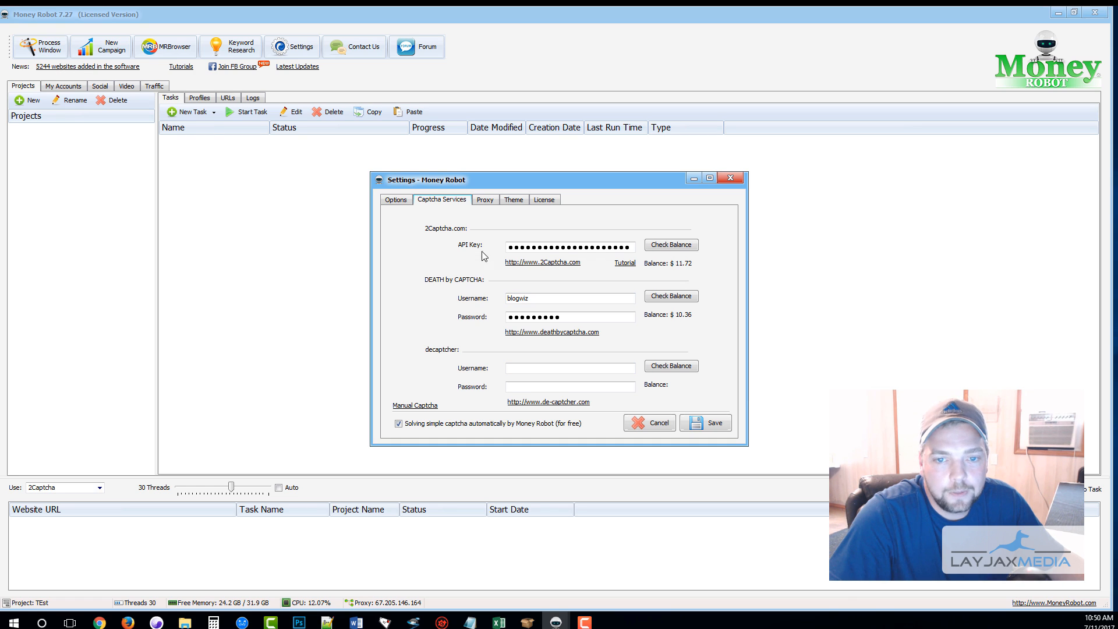
click(486, 200)
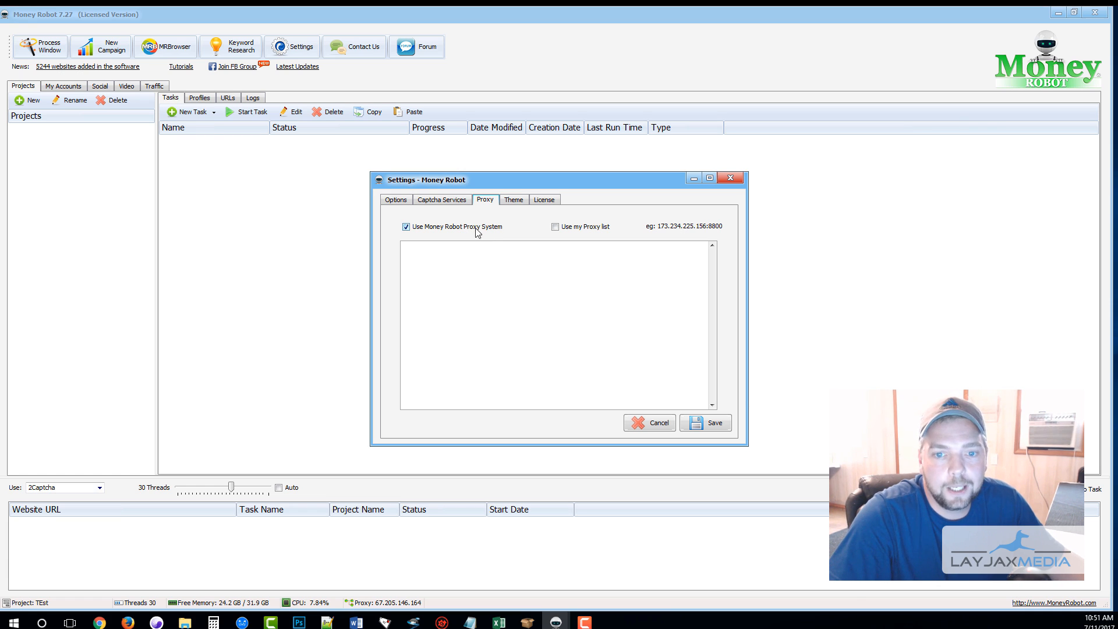
click(514, 202)
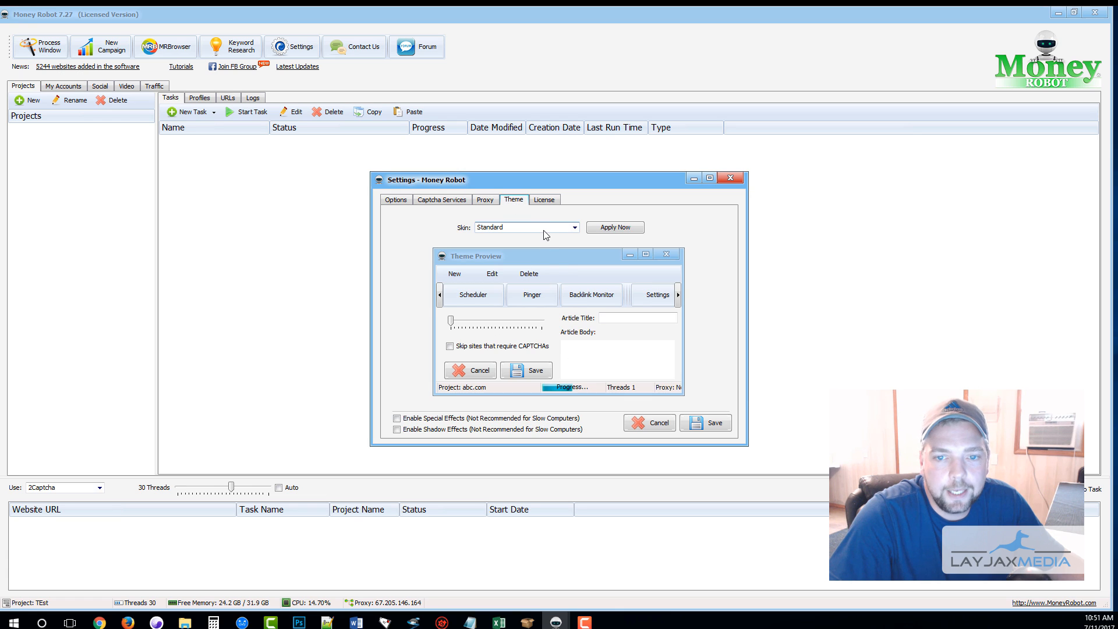
click(545, 200)
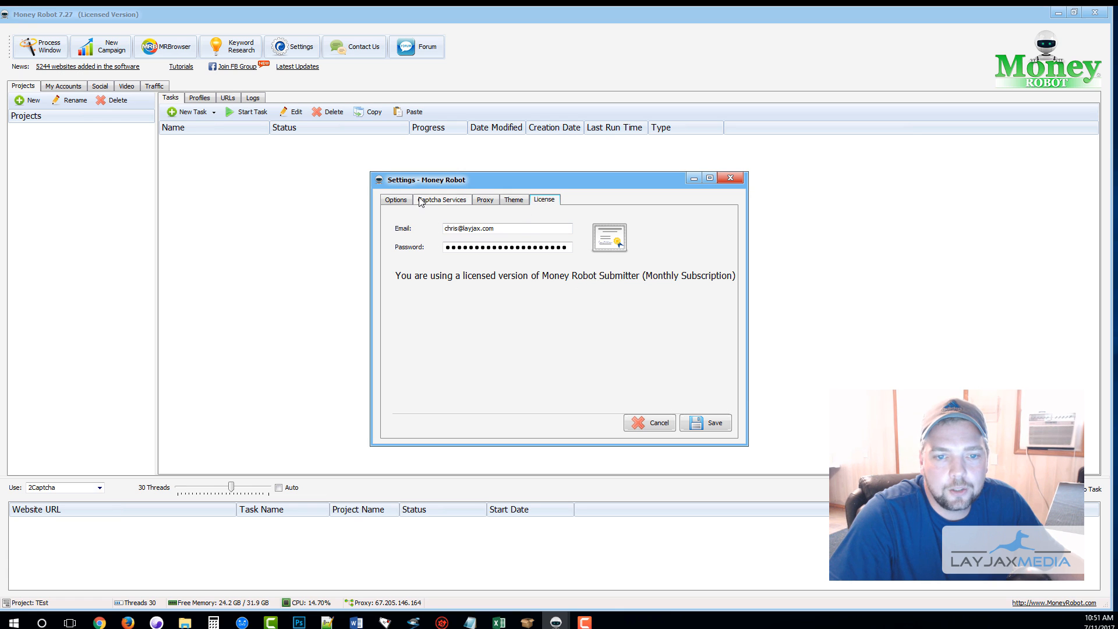
click(396, 200)
click(730, 178)
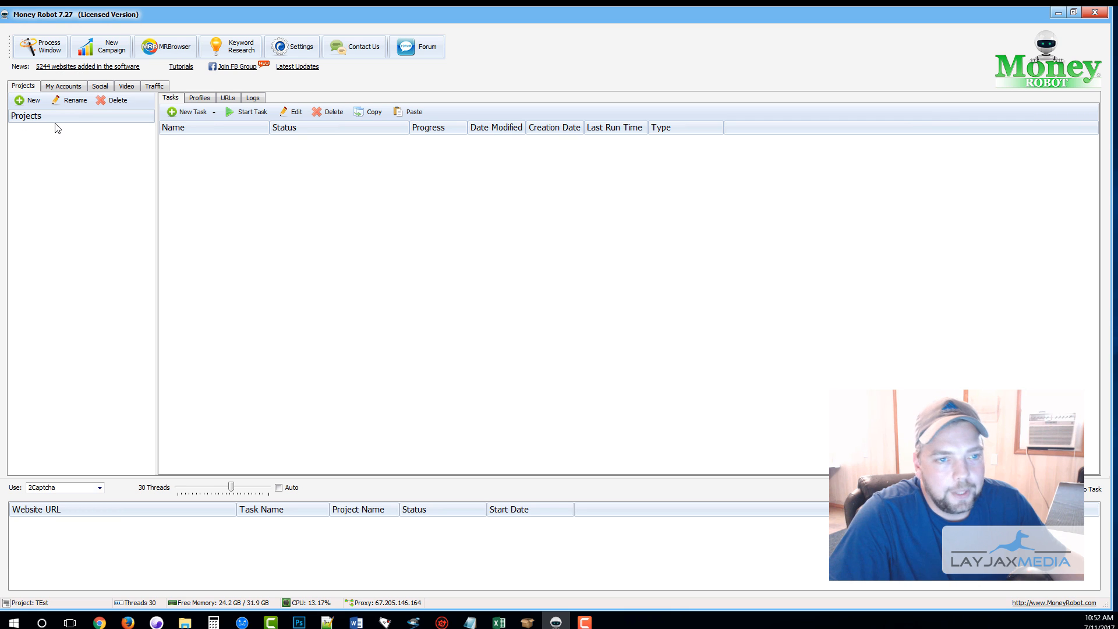
Try to add a Web 2.0 Blogs task with no project selected.
click(200, 115)
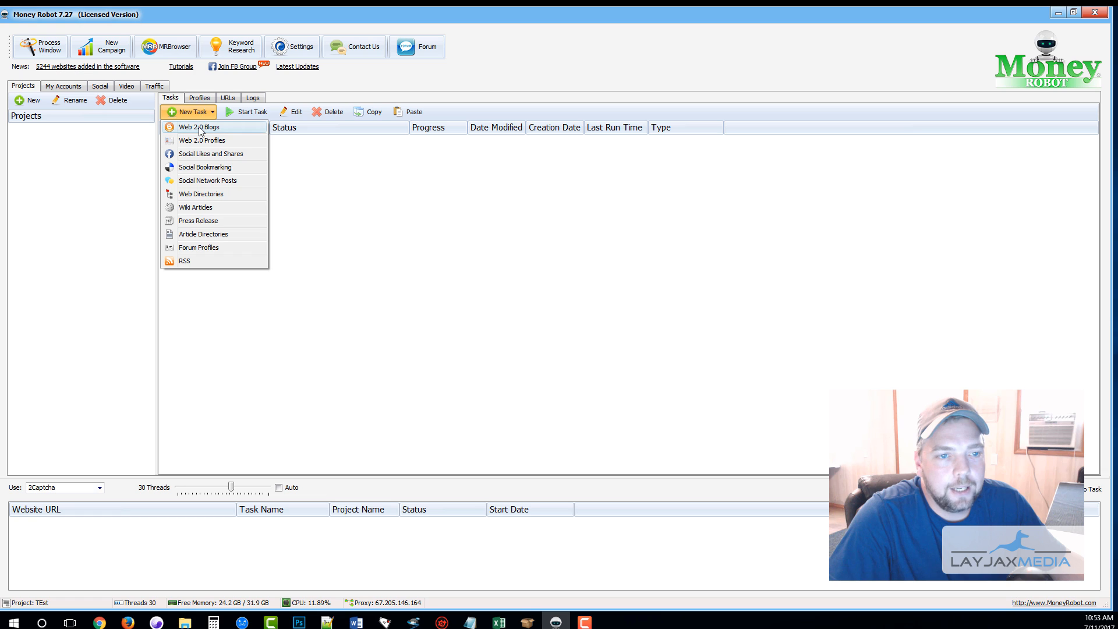
click(201, 127)
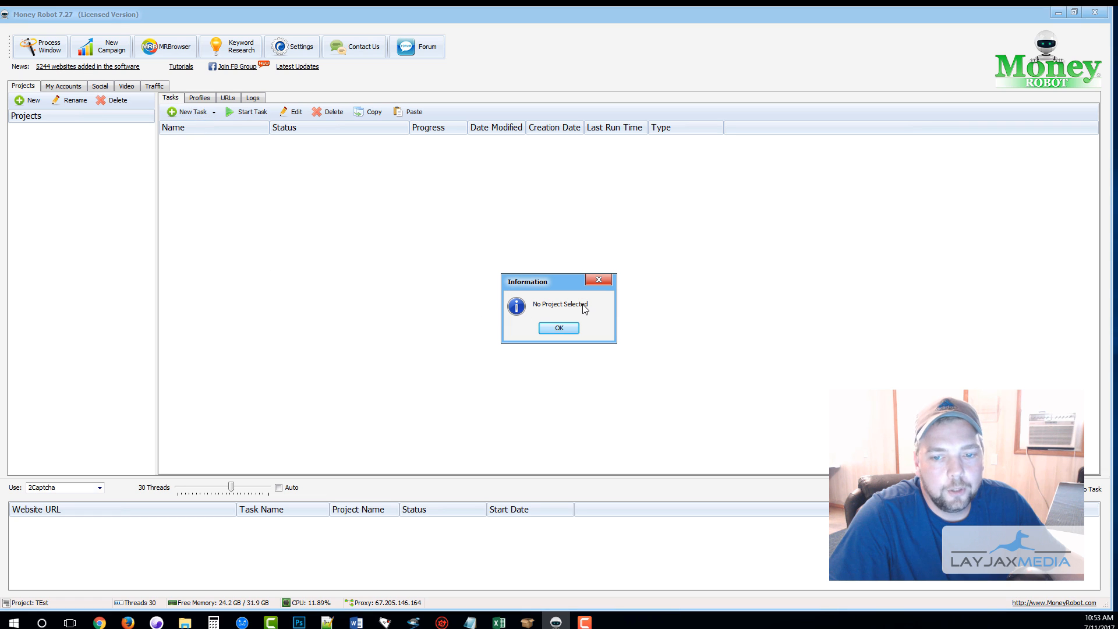
click(564, 328)
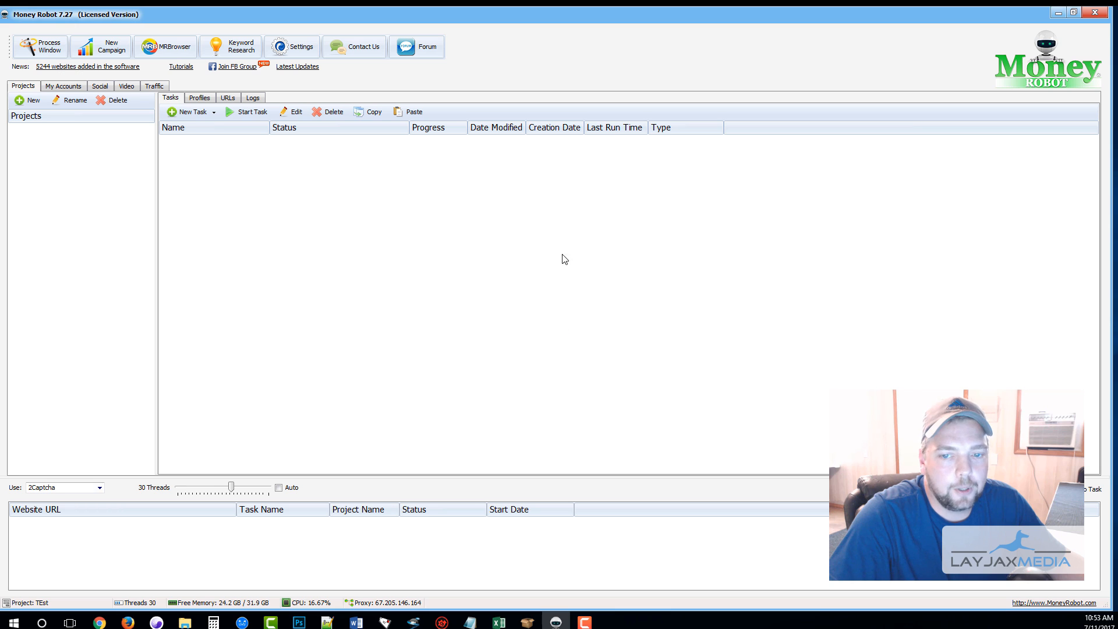
Create a new project named Test.
click(28, 103)
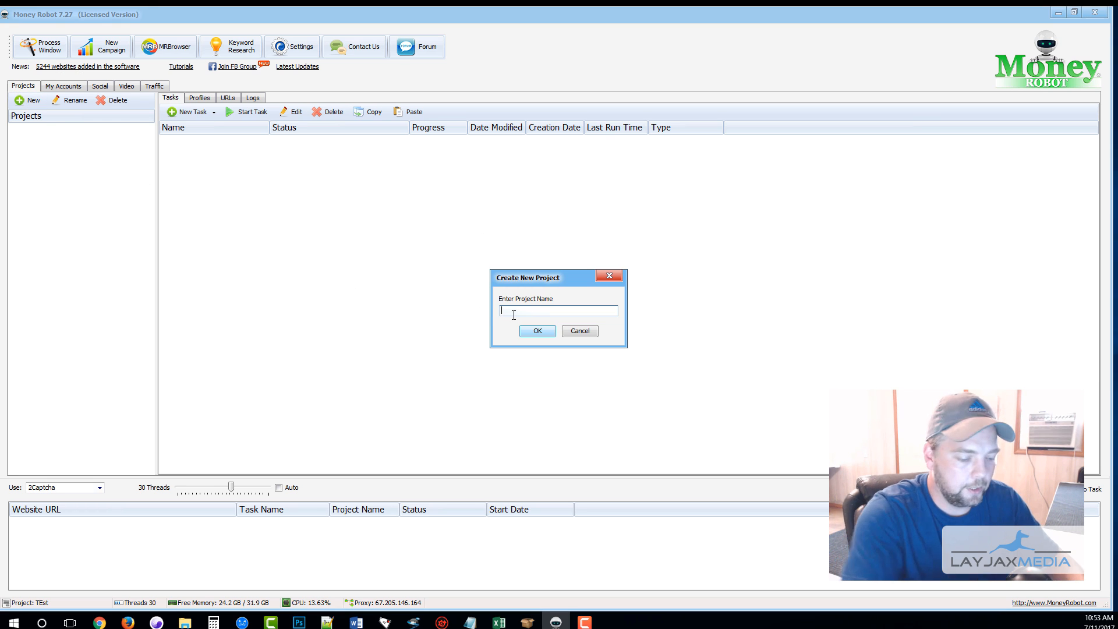
text(Test)
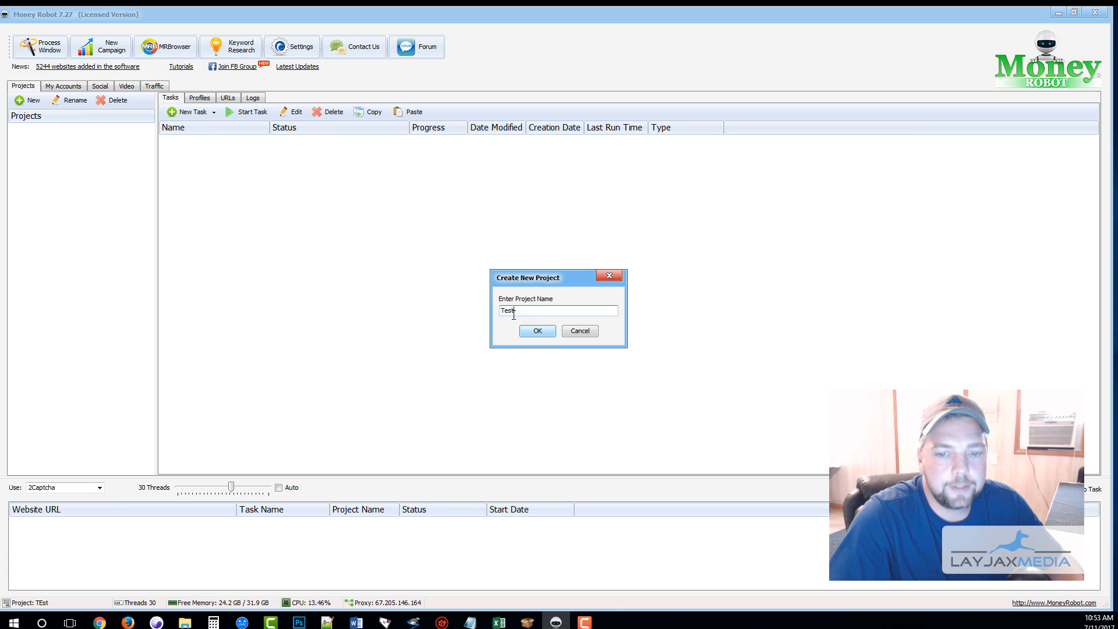
click(537, 330)
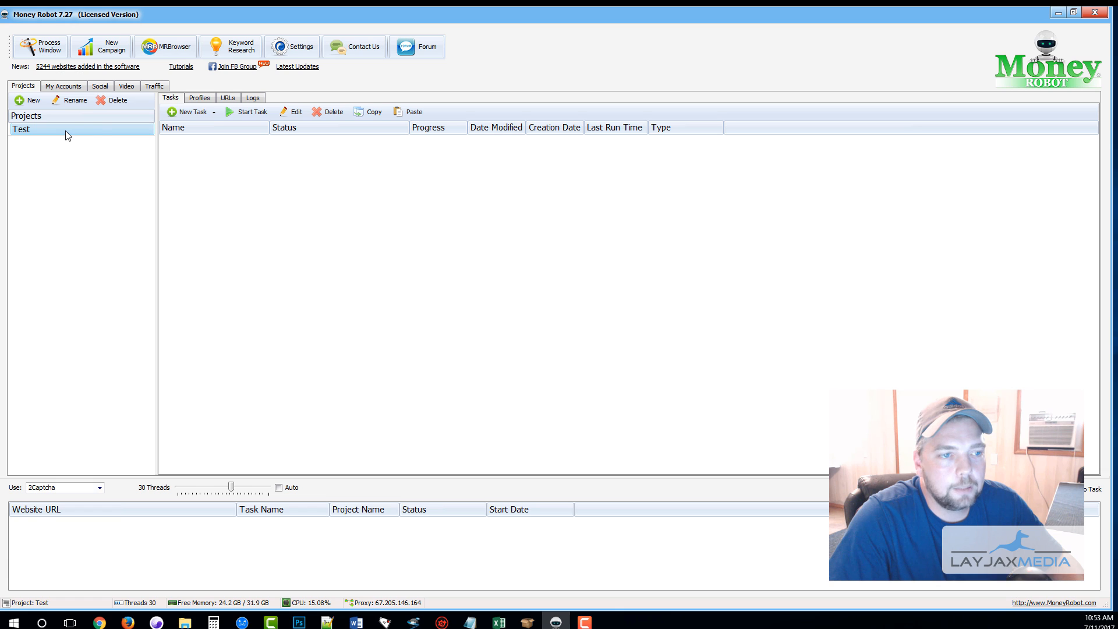
Add a new Web 2.0 Blogs task to the Test project, keeping its default task name.
click(191, 112)
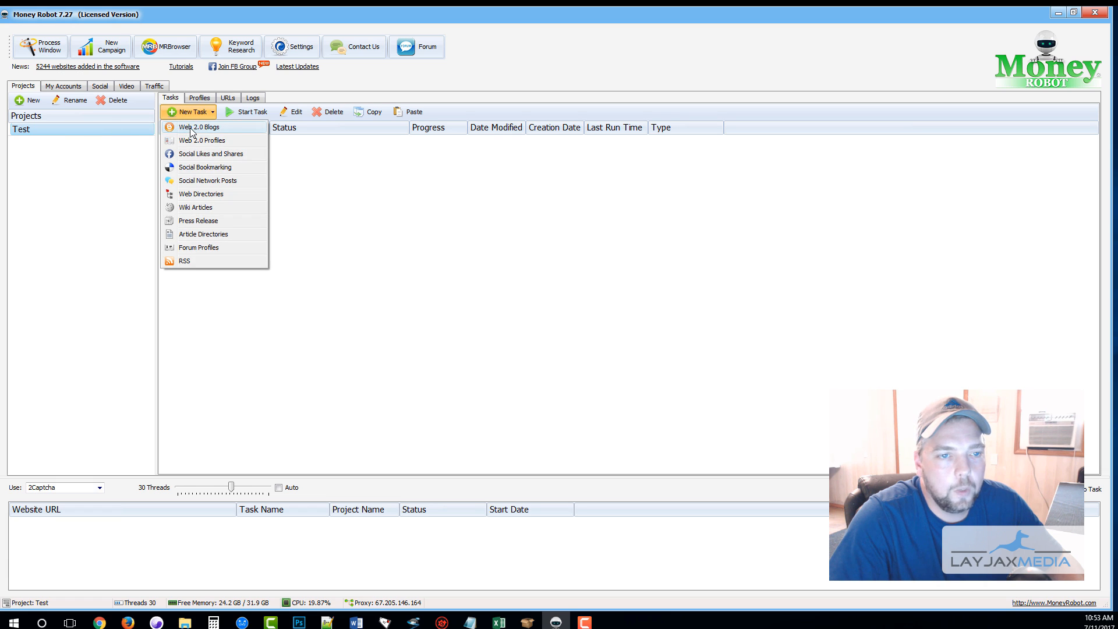
click(186, 128)
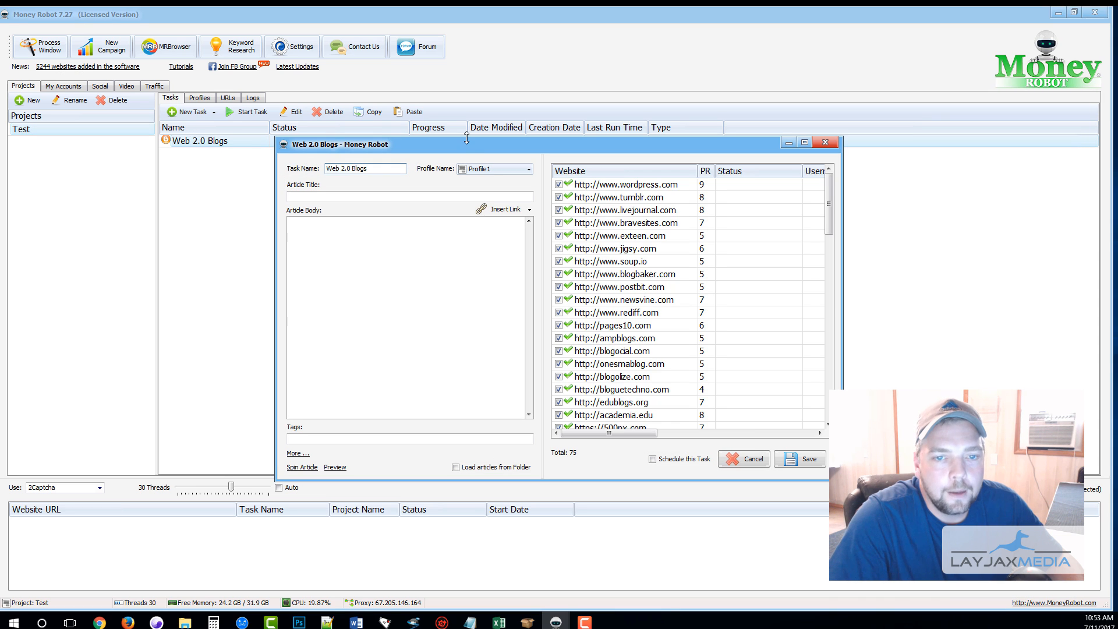
drag(465, 146, 429, 114)
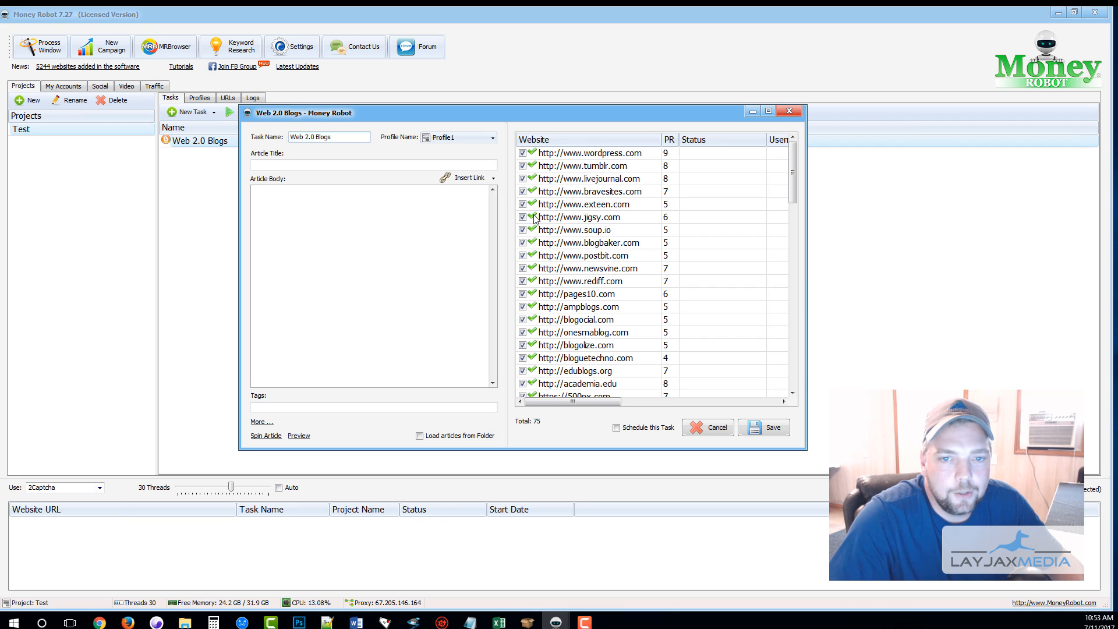
drag(342, 137, 301, 138)
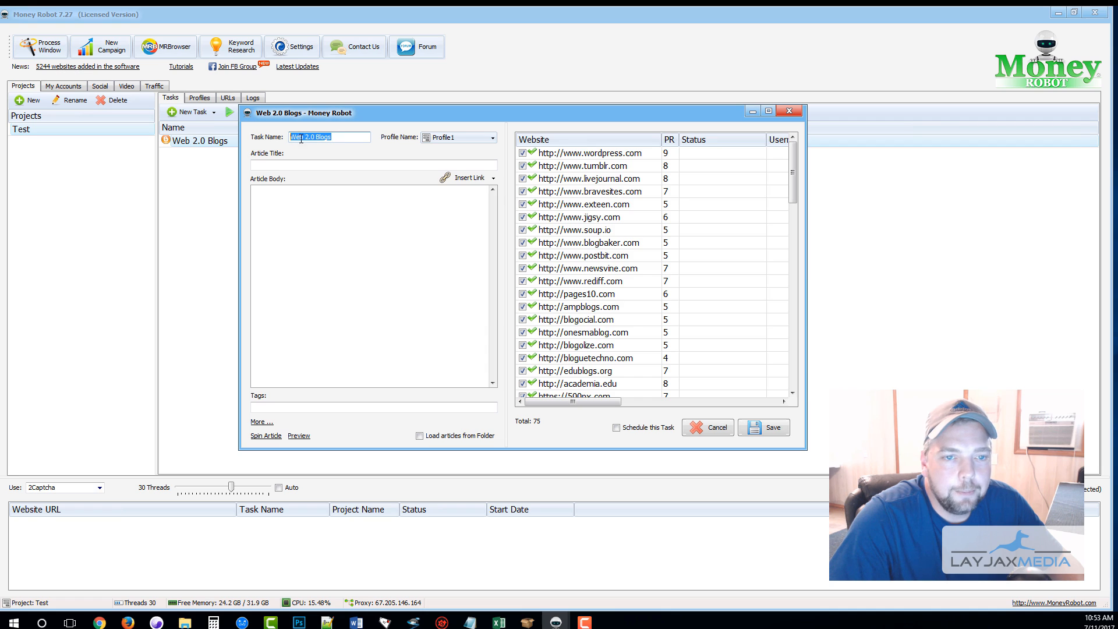
Inspect the email and account details of Profile1, test its mail connection, and close the profile without changes.
right_click(458, 141)
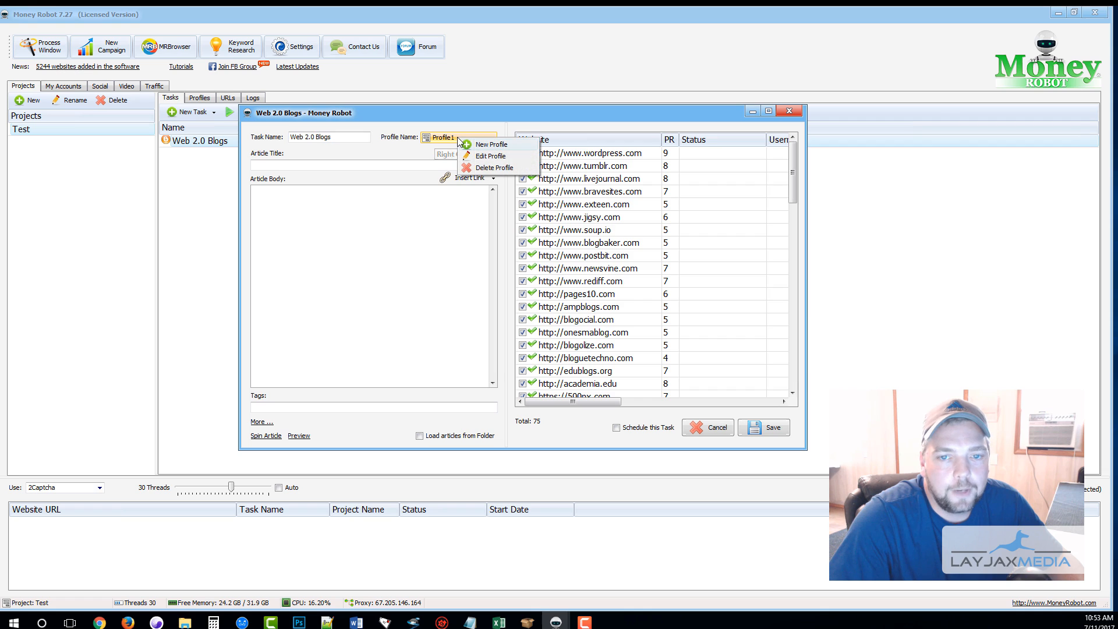
click(490, 168)
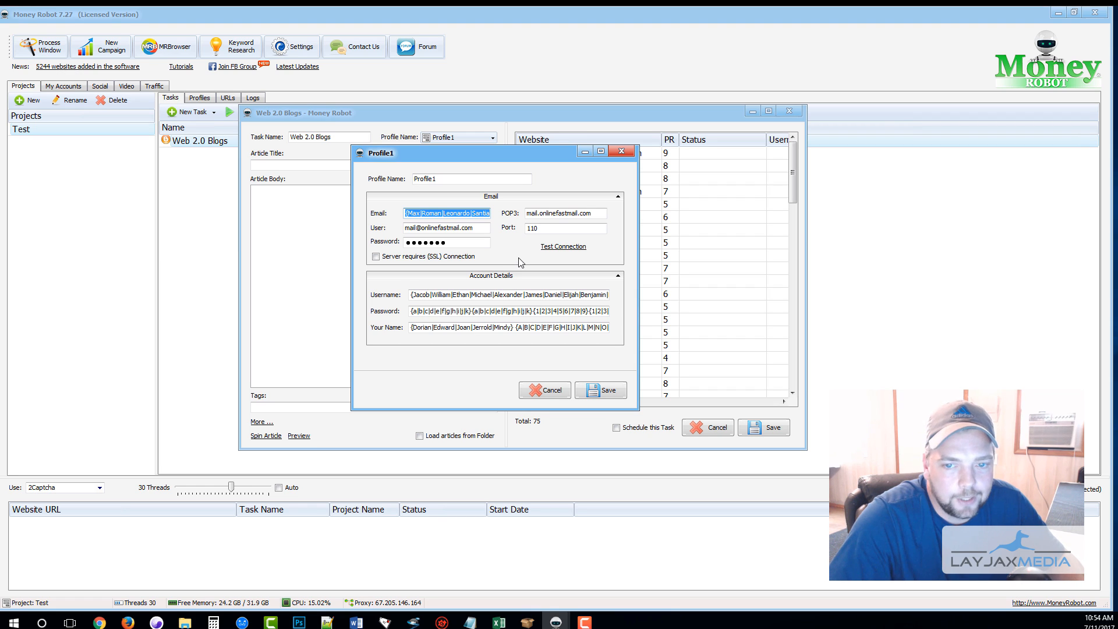
click(562, 249)
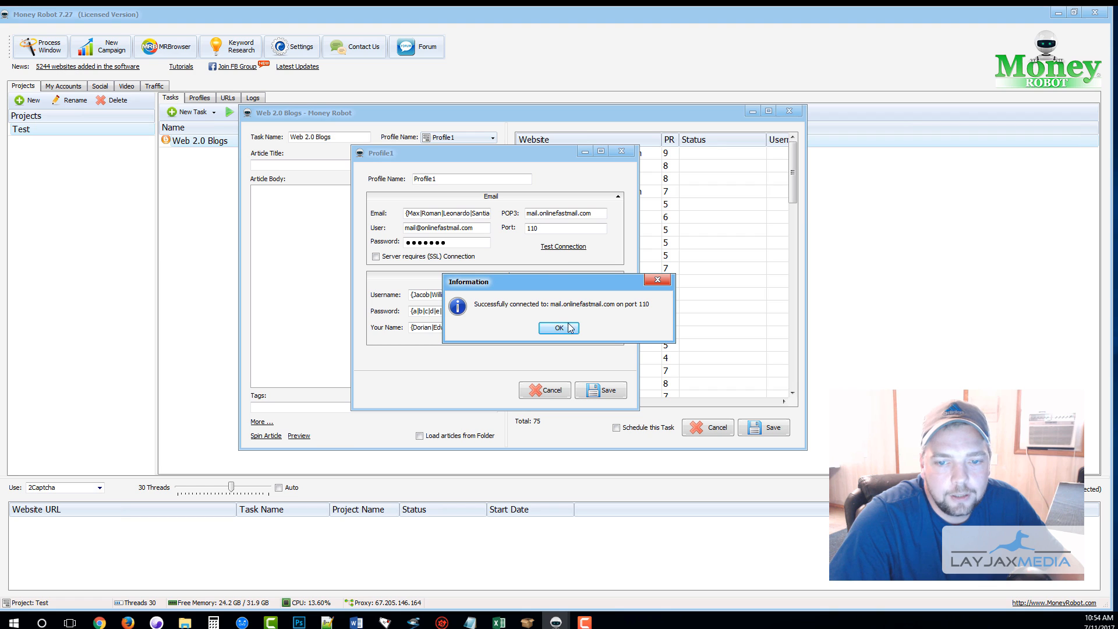
click(559, 329)
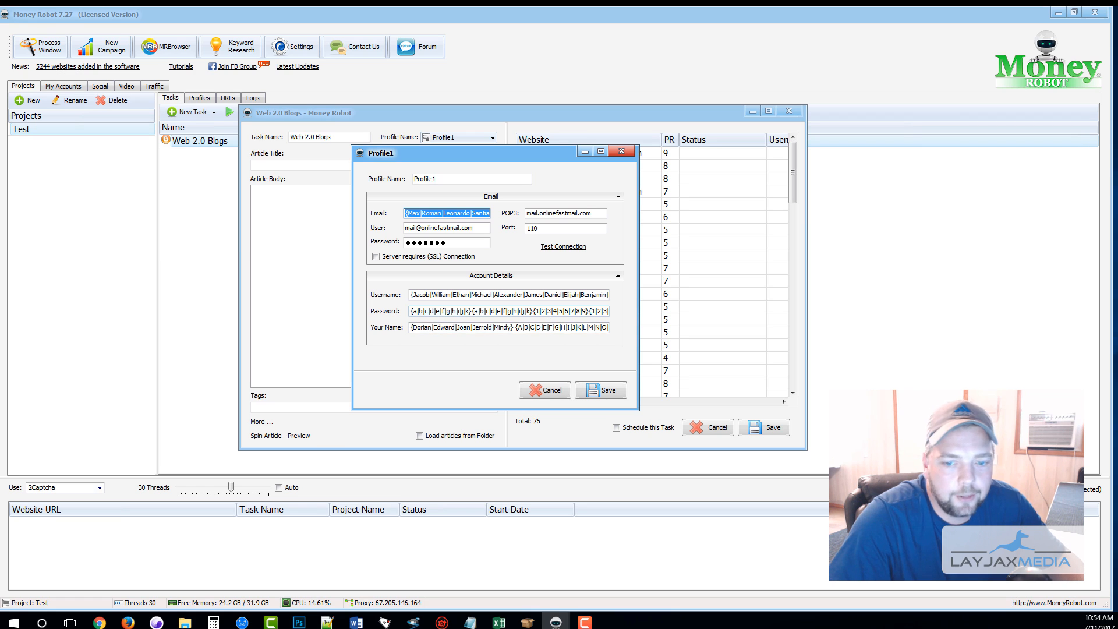
click(621, 153)
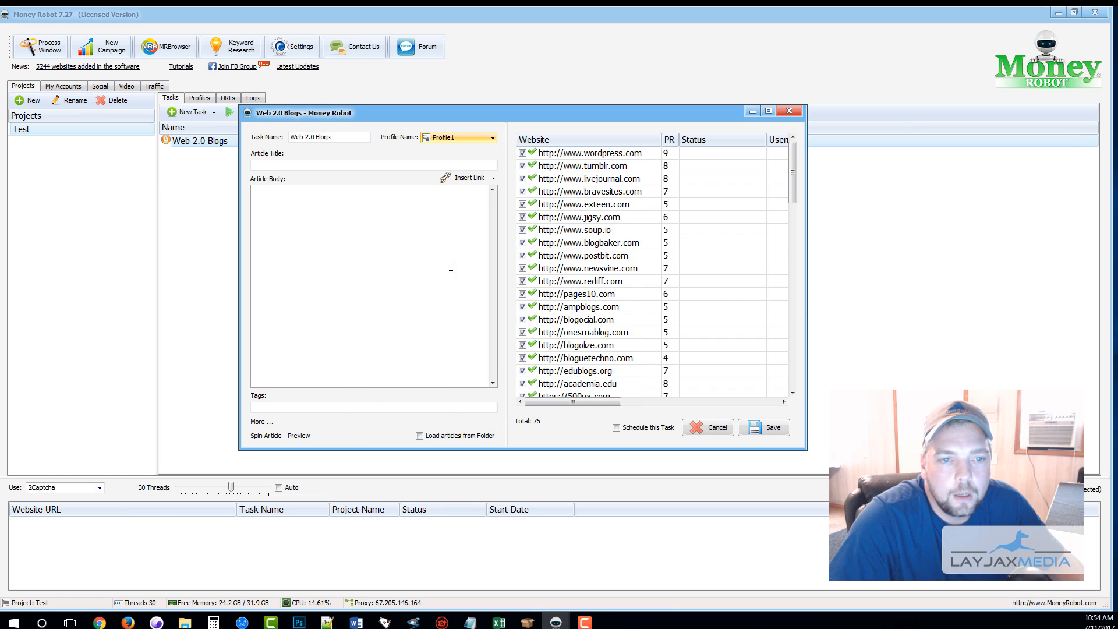
Examine the Web 2.0 Blogs task's article, link insertion, tags, blog title and blog address fields, and close the task editor.
click(300, 165)
click(294, 196)
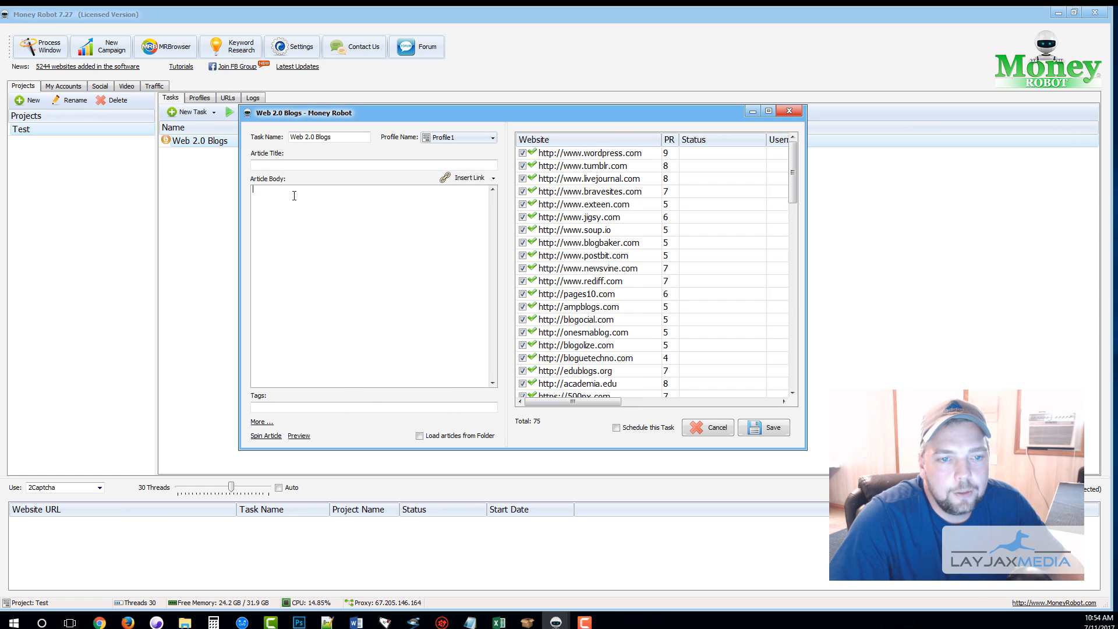
click(483, 178)
click(378, 231)
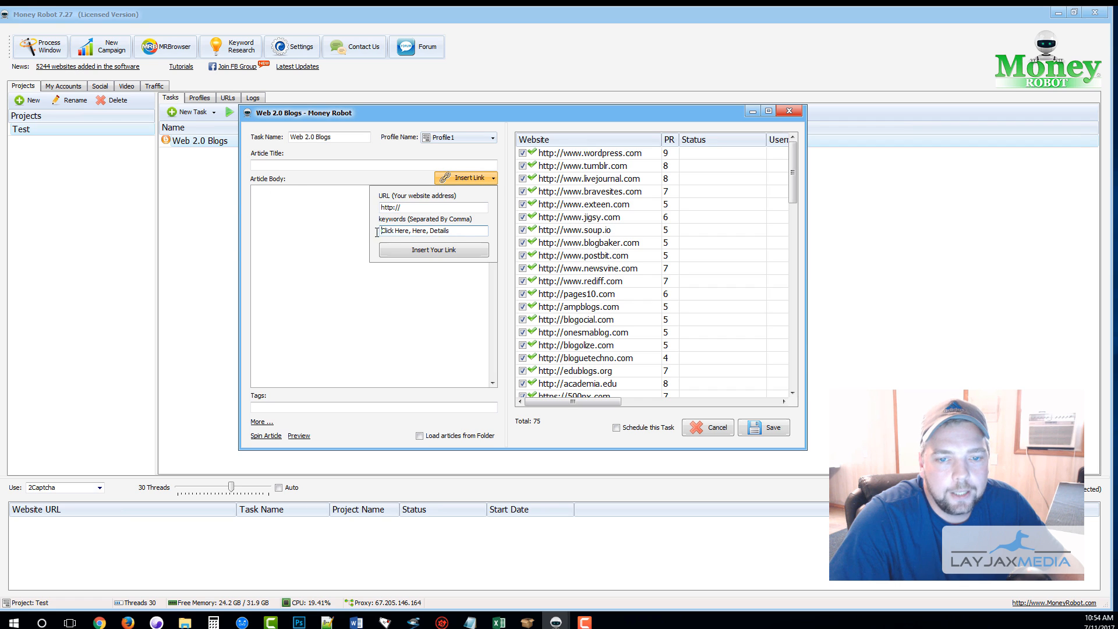
click(322, 347)
click(292, 406)
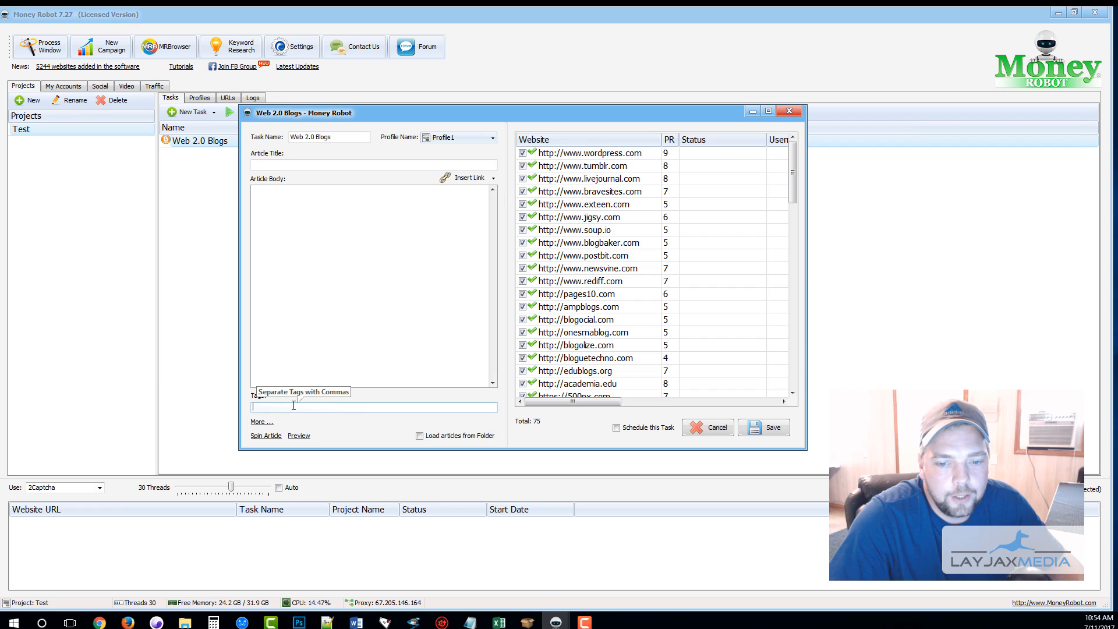
click(262, 422)
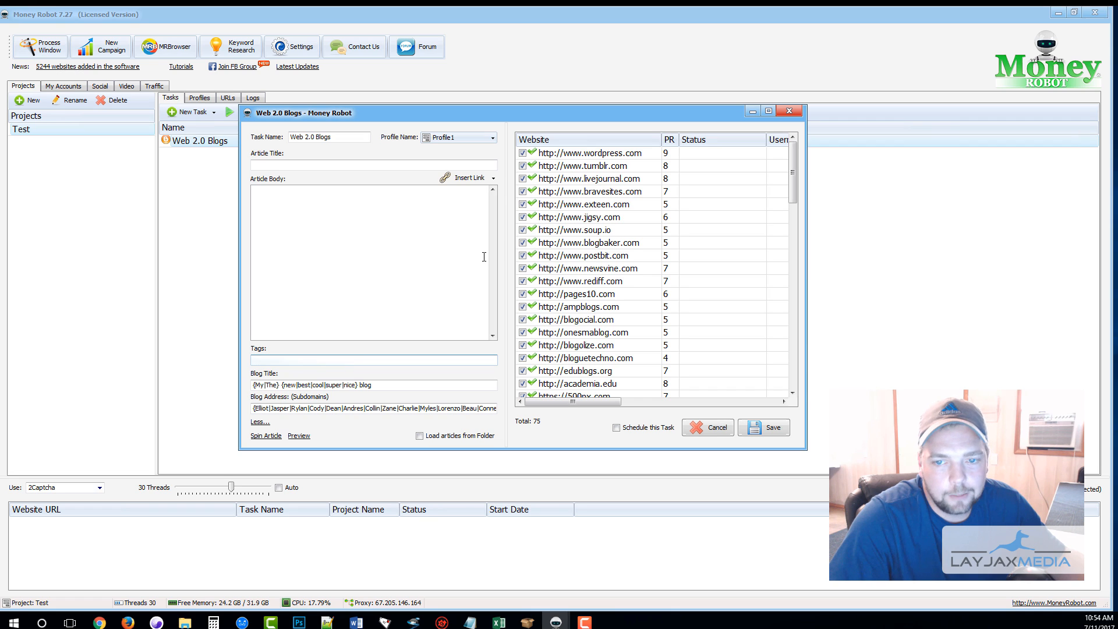
click(270, 440)
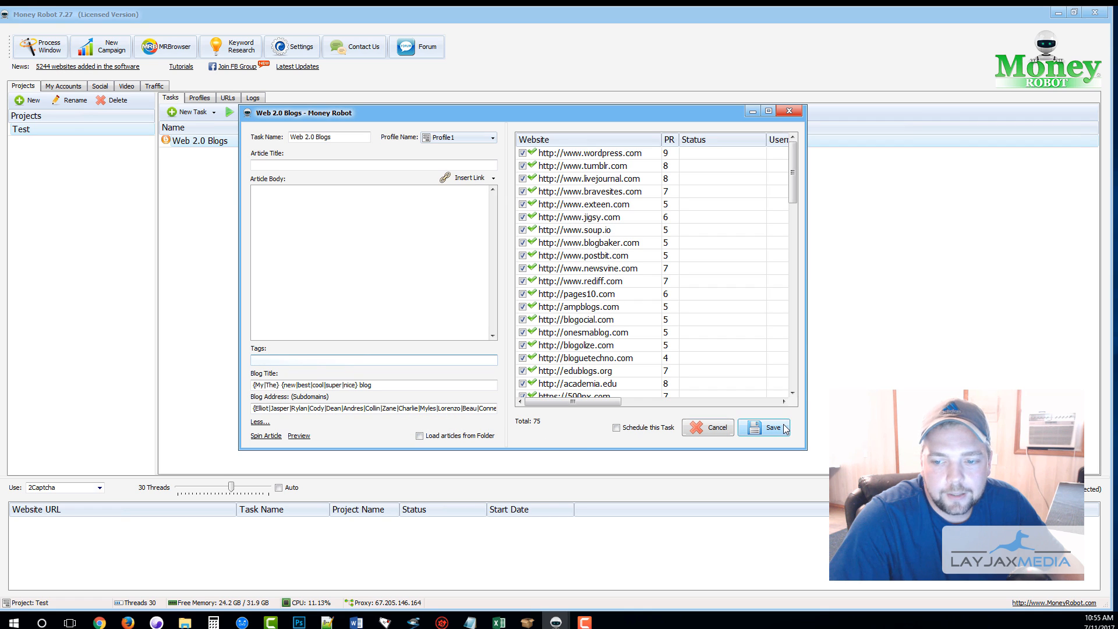
click(786, 110)
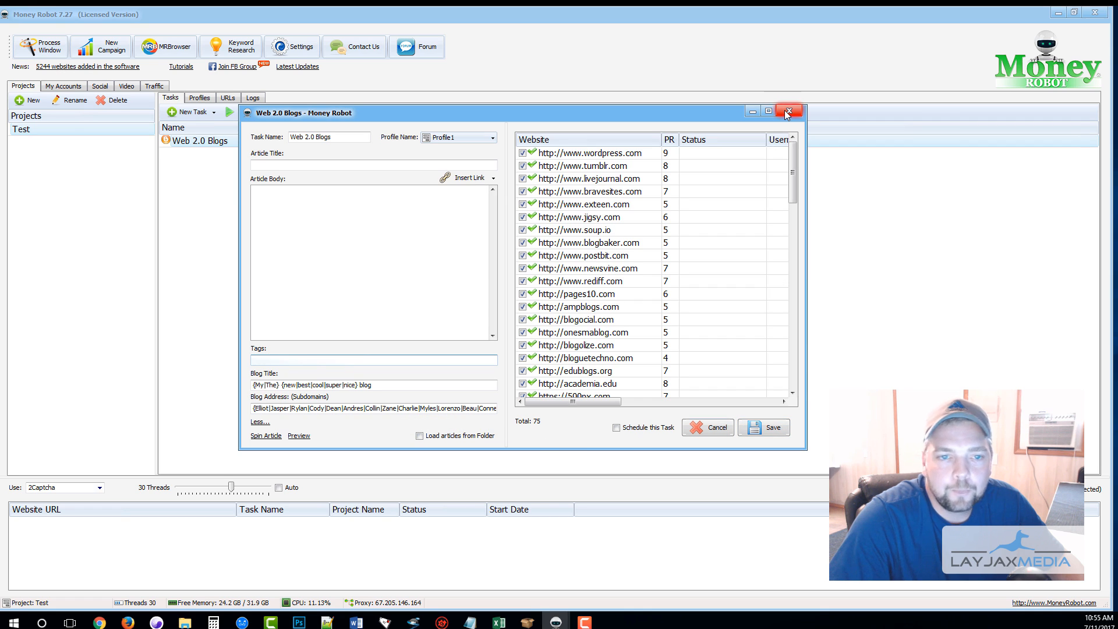
click(560, 328)
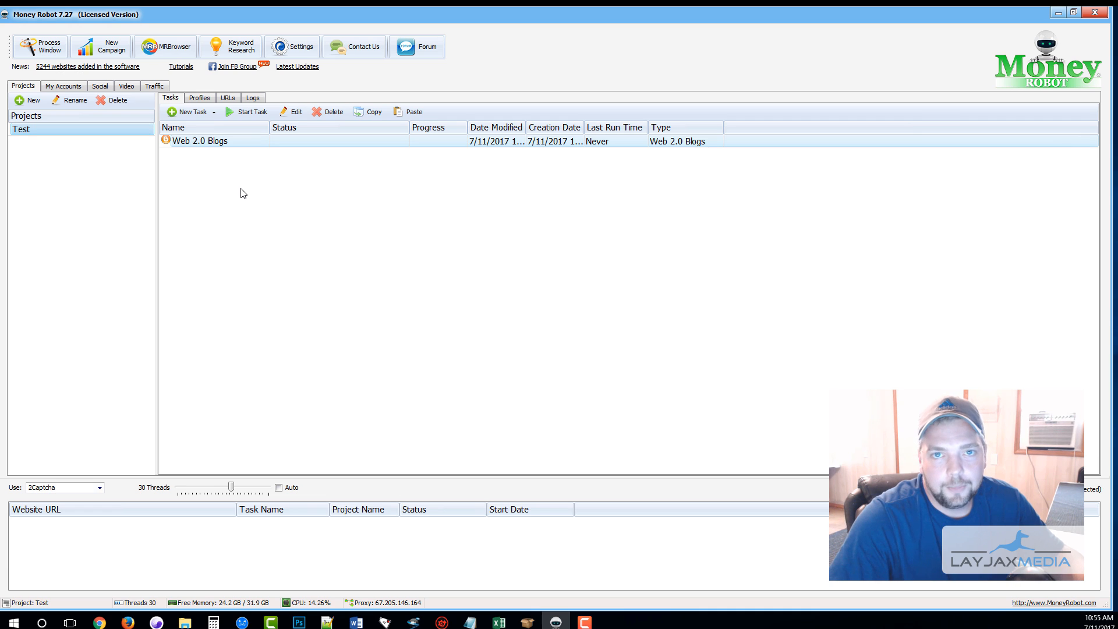
click(203, 112)
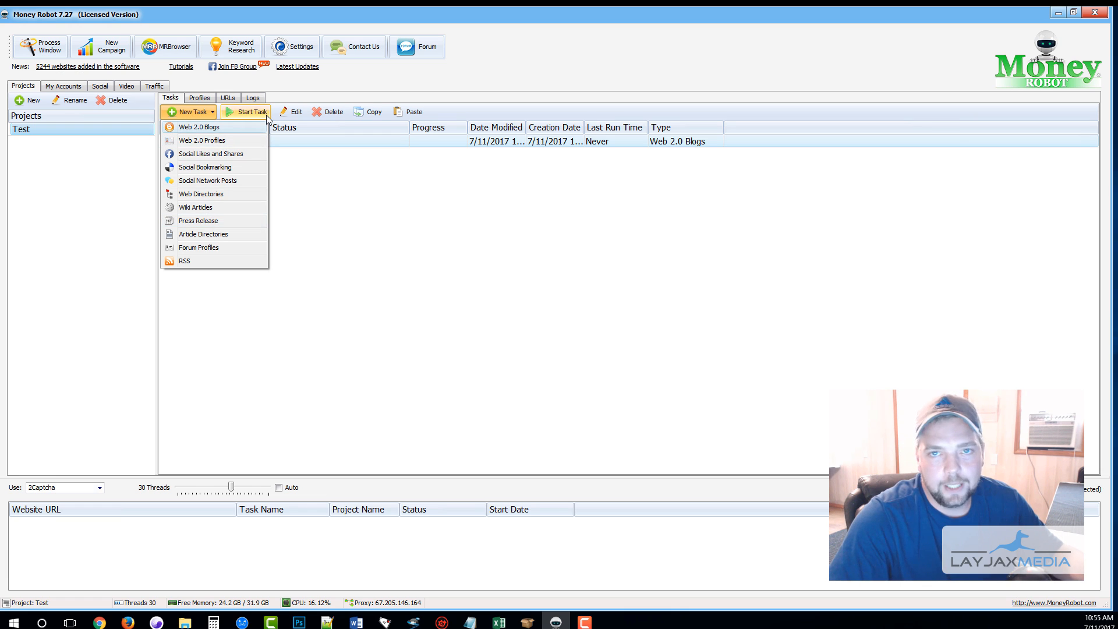
click(332, 220)
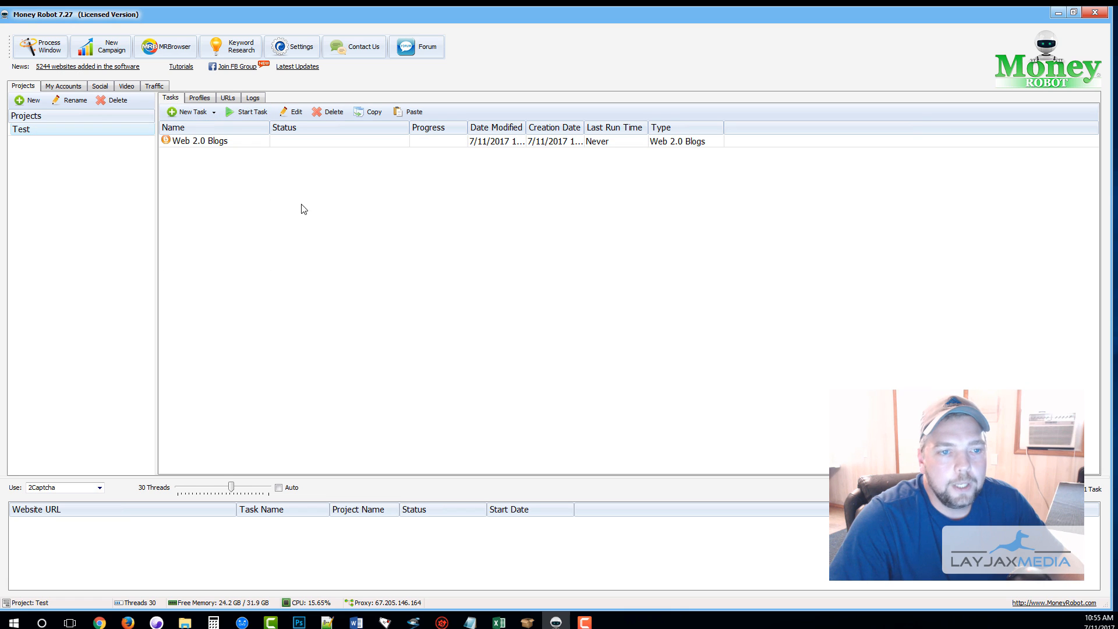
Delete the Web 2.0 Blogs task and the Test project, confirming both deletions.
click(219, 142)
right_click(220, 146)
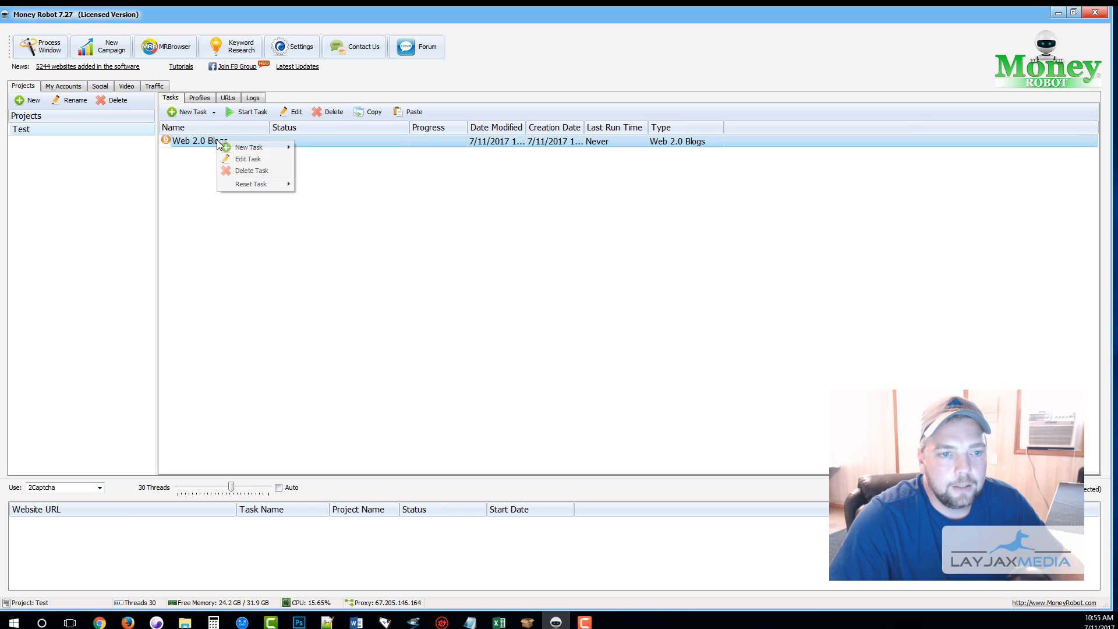
click(245, 175)
click(533, 327)
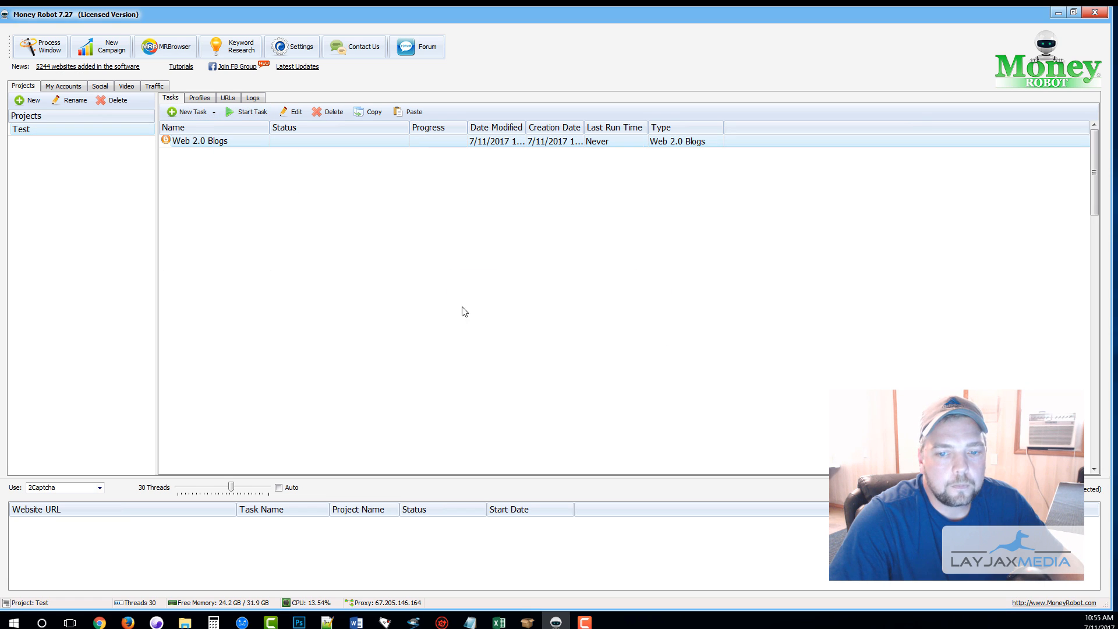
right_click(82, 134)
click(108, 161)
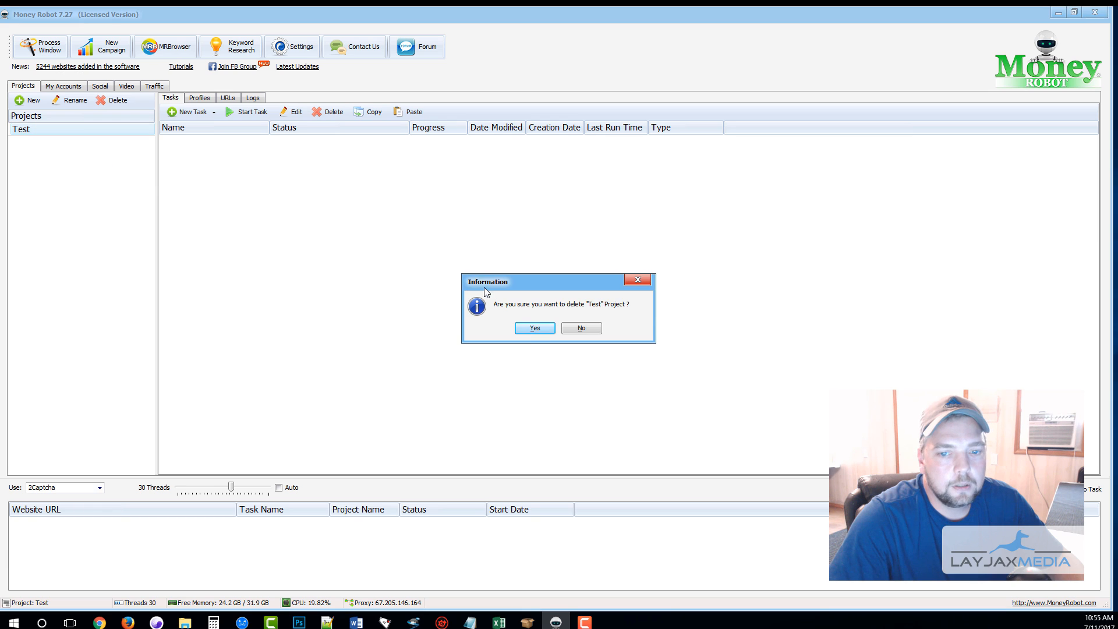
click(532, 328)
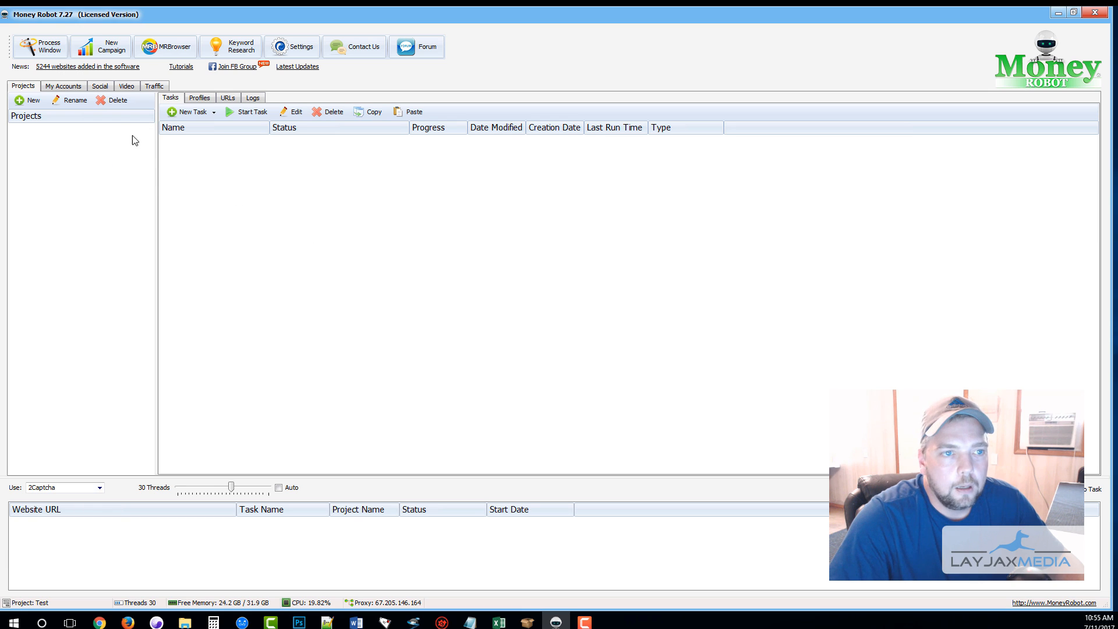
Start a new SEO campaign in a maximized window and look over its SEO strategy list and Diagram Editor.
click(105, 54)
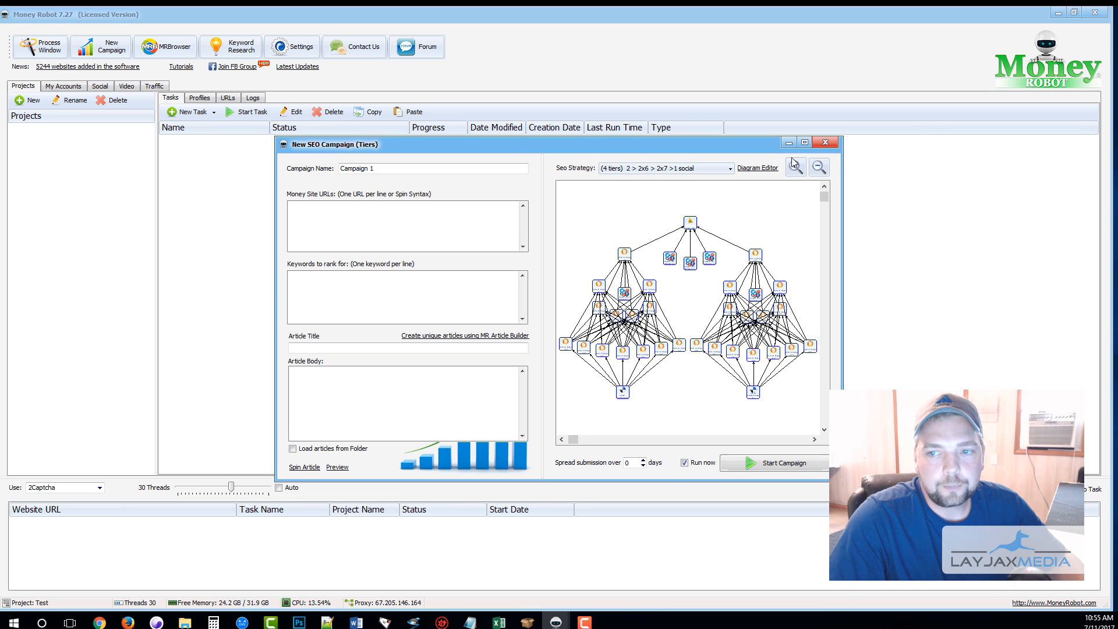
click(806, 142)
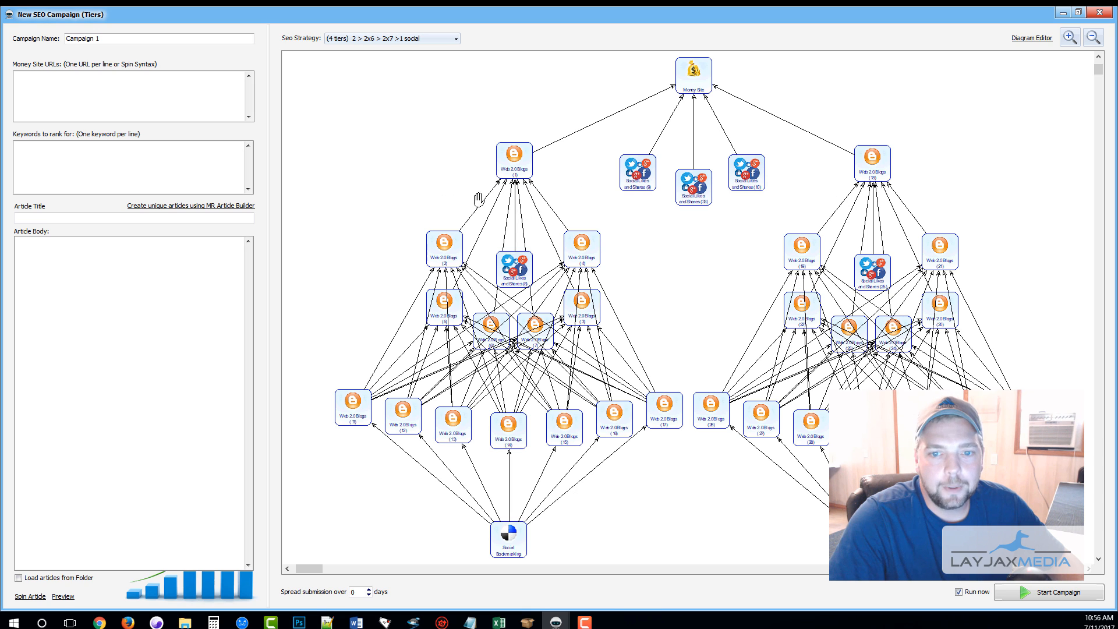
click(456, 39)
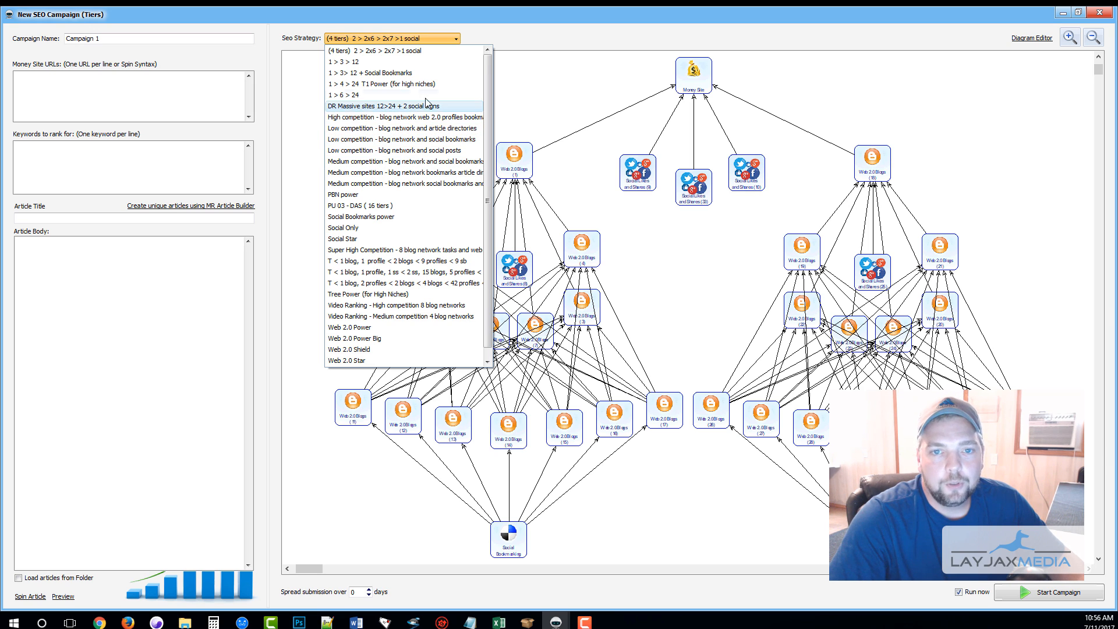
click(539, 26)
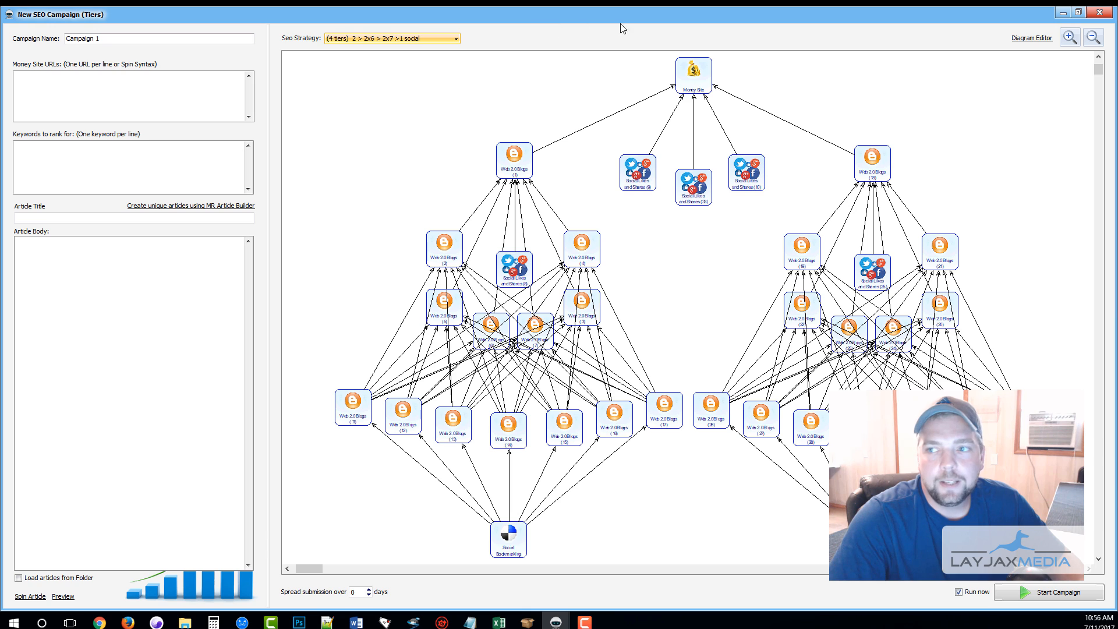
click(1027, 40)
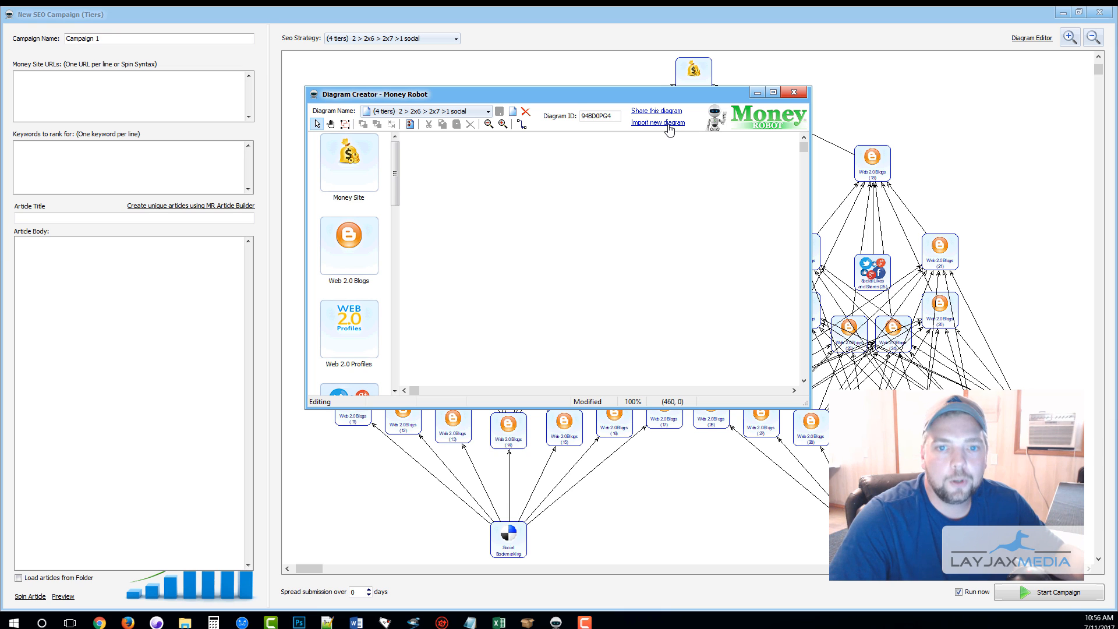
click(793, 92)
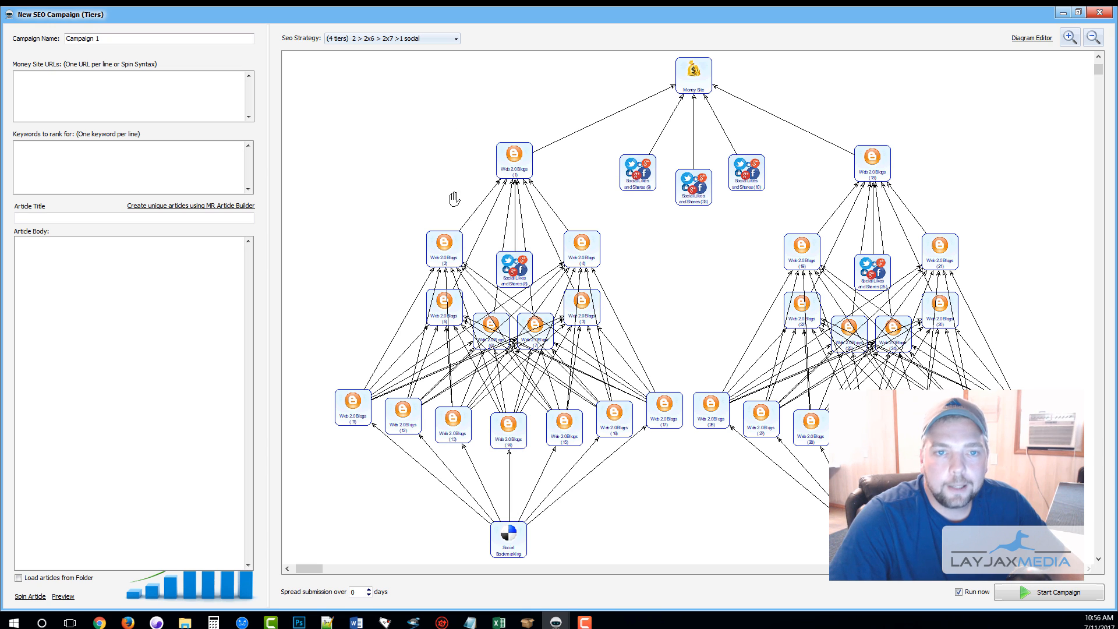
Set the campaign's SEO strategy to 1 > 3 > 12 and widen the pane with the campaign details.
click(444, 39)
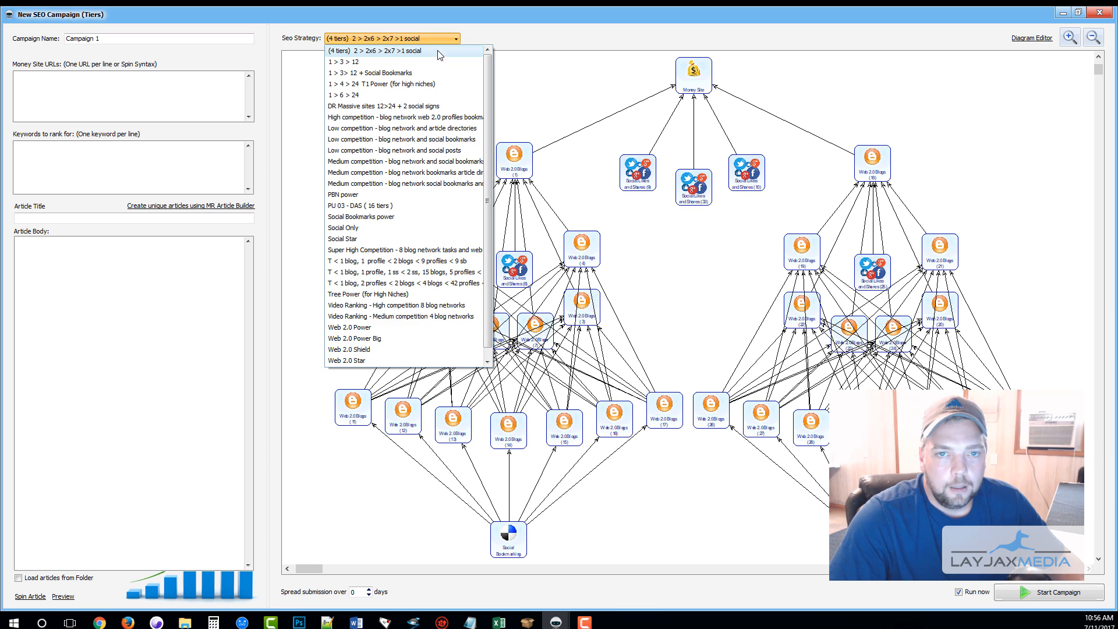
click(365, 62)
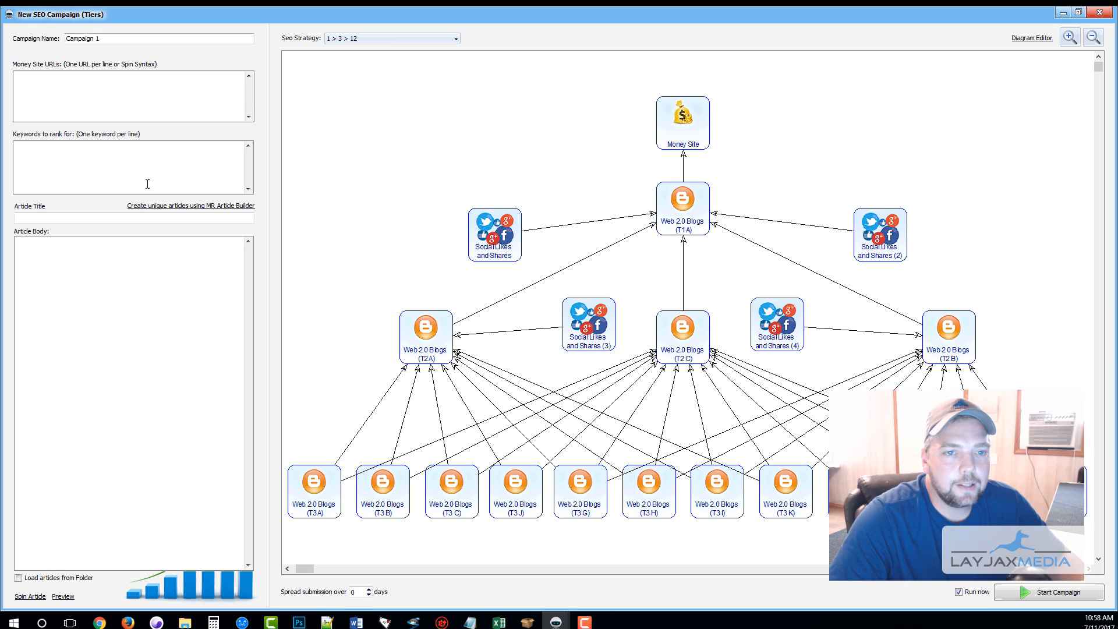
drag(267, 155, 471, 150)
click(1094, 37)
click(1093, 36)
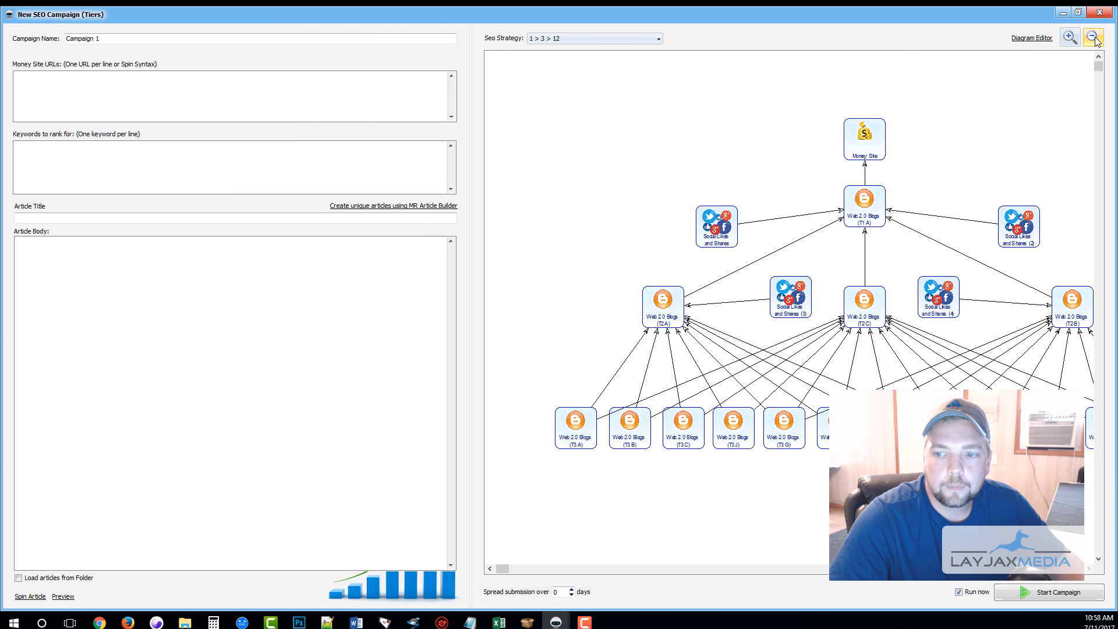
click(1094, 36)
drag(856, 191, 809, 224)
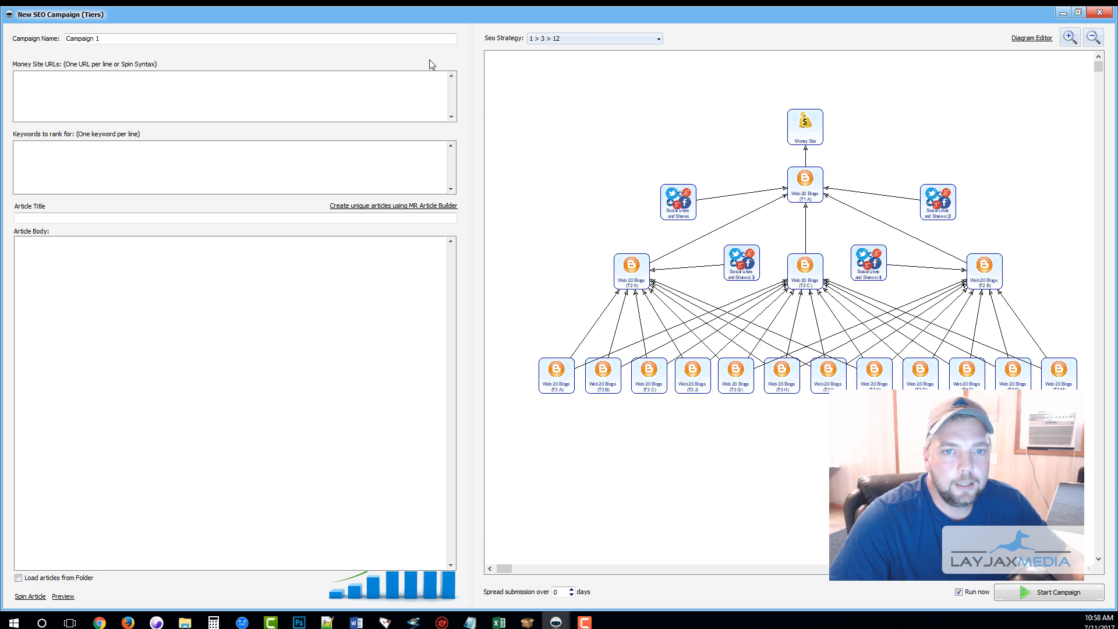
Show the campaign's advanced options and review the available SEO strategies, keeping 1 > 3 > 12.
right_click(380, 59)
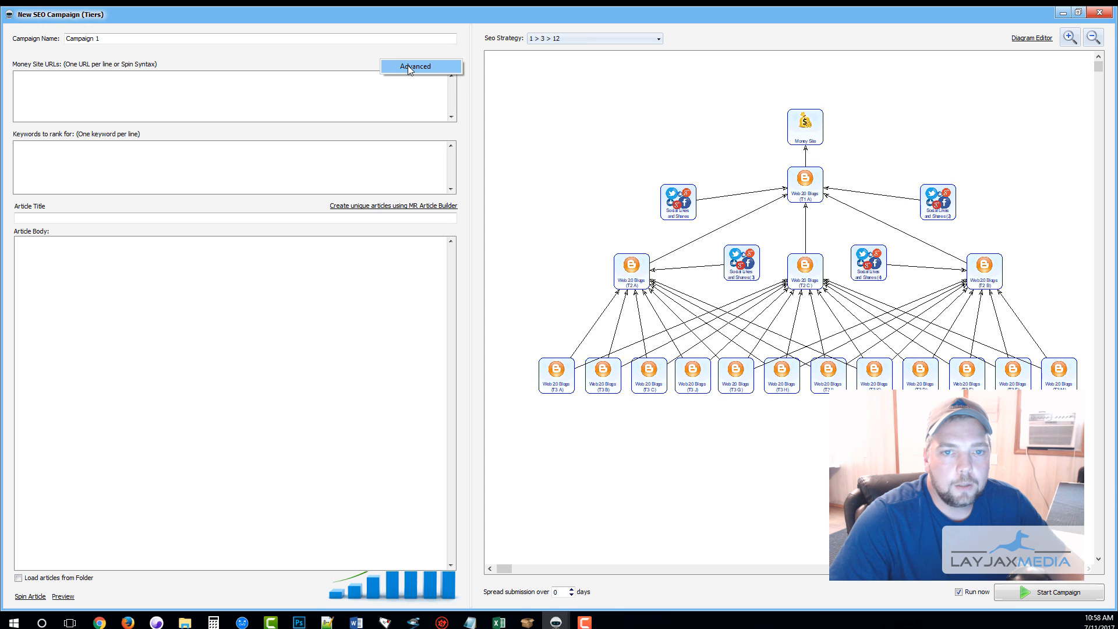
click(408, 66)
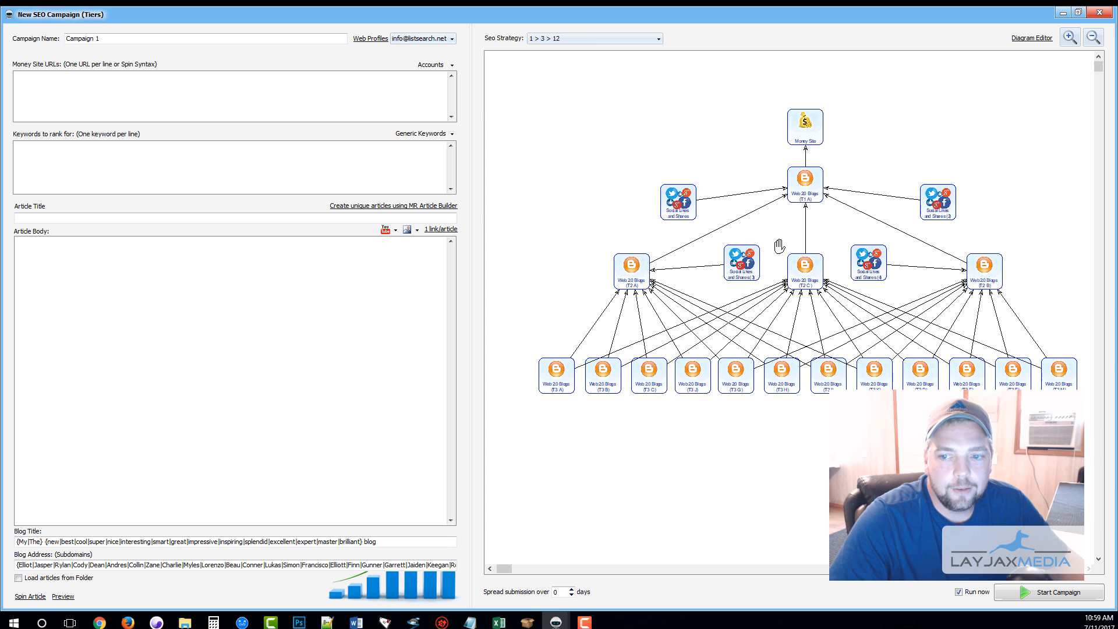
click(599, 38)
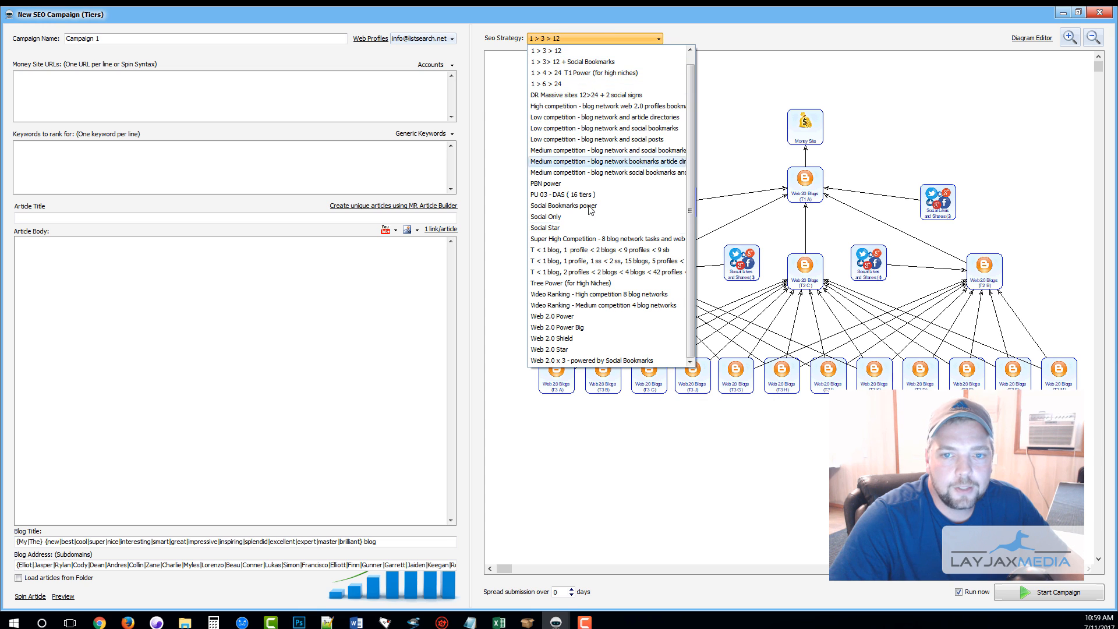
click(720, 36)
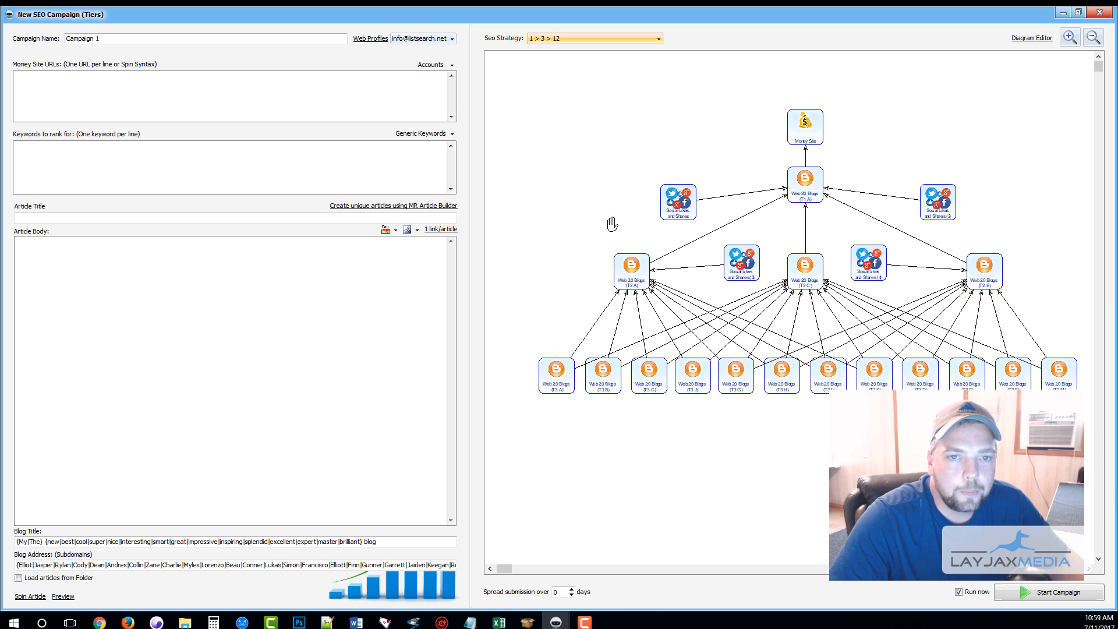
Select the listed e-mail profile as the campaign's web profile, turning the advanced options off and on again in between.
click(447, 41)
click(385, 51)
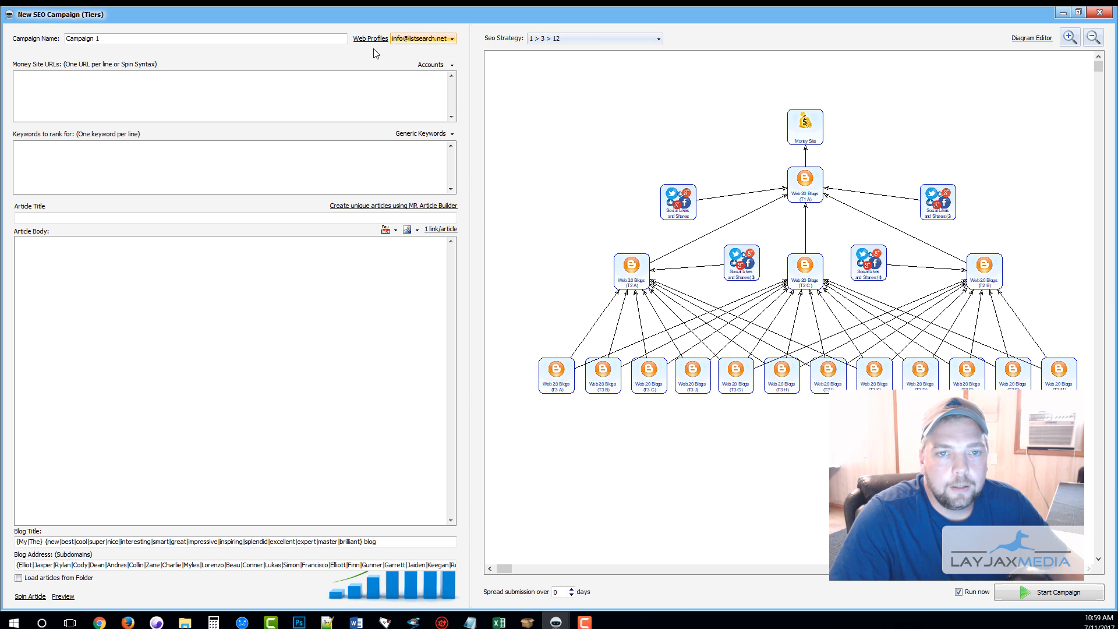
right_click(403, 41)
click(431, 48)
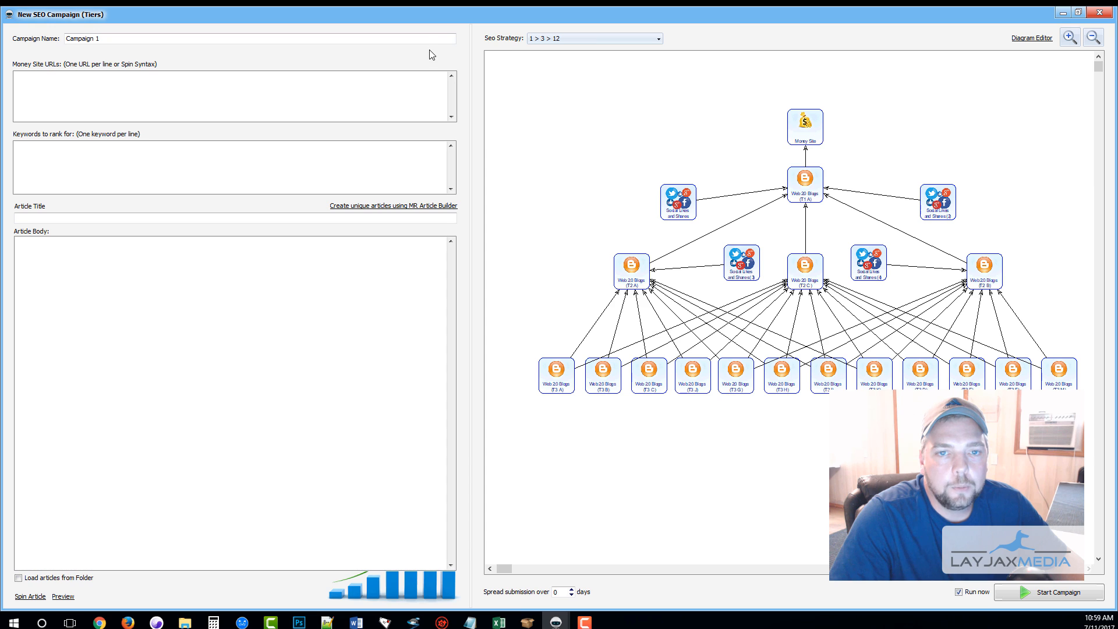
right_click(429, 50)
click(437, 57)
click(438, 40)
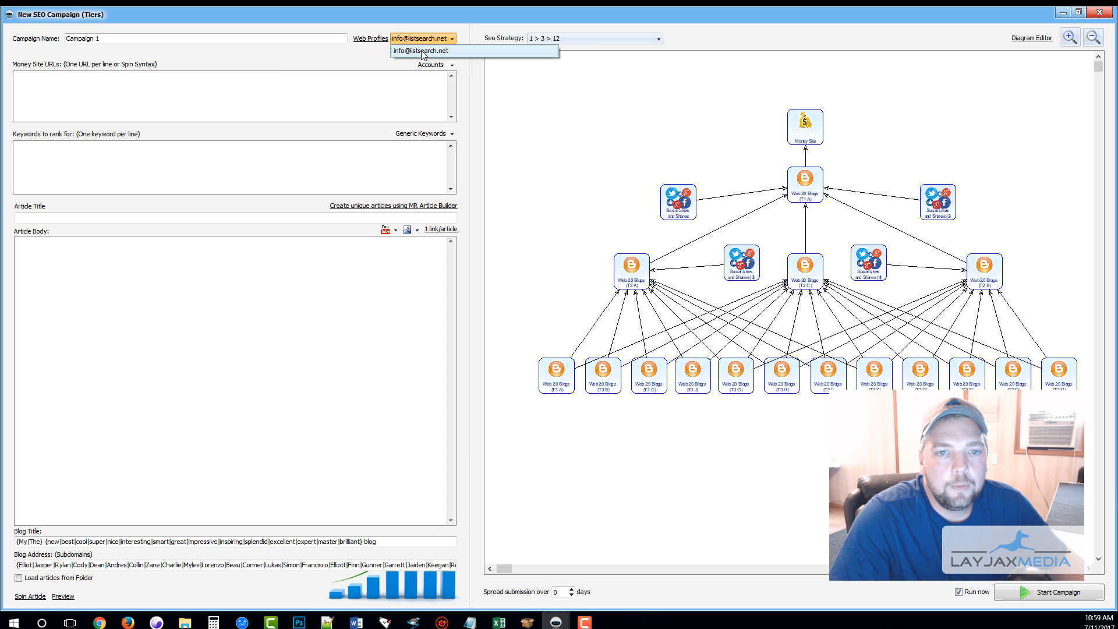
click(423, 53)
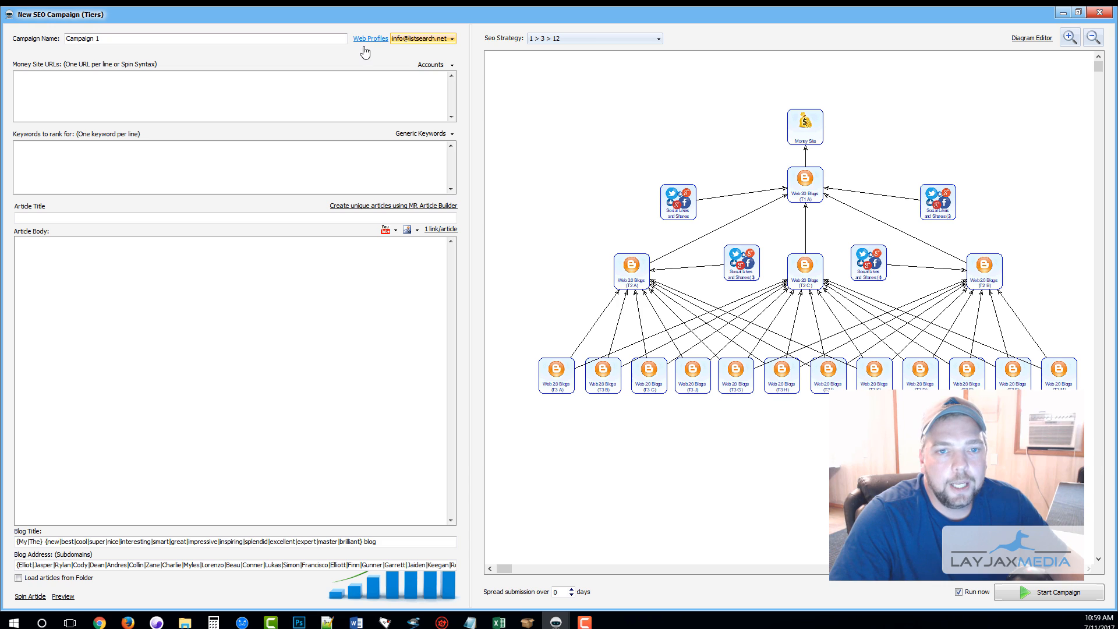
In the campaign's account options, try Use my already existing Accounts and switch back to Create new Accounts.
click(438, 66)
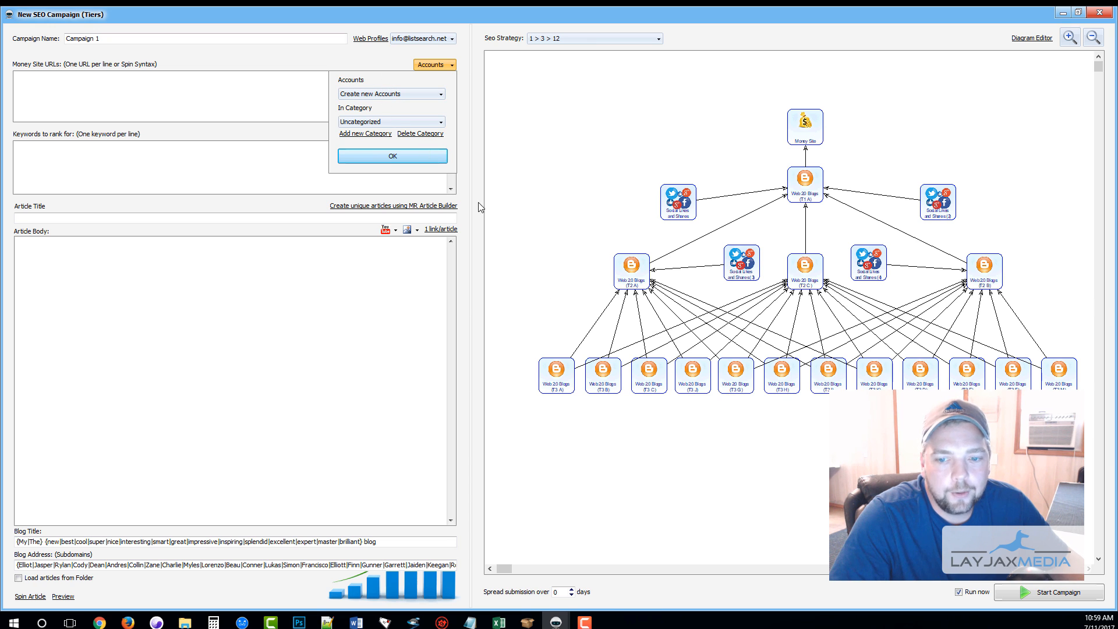
click(434, 94)
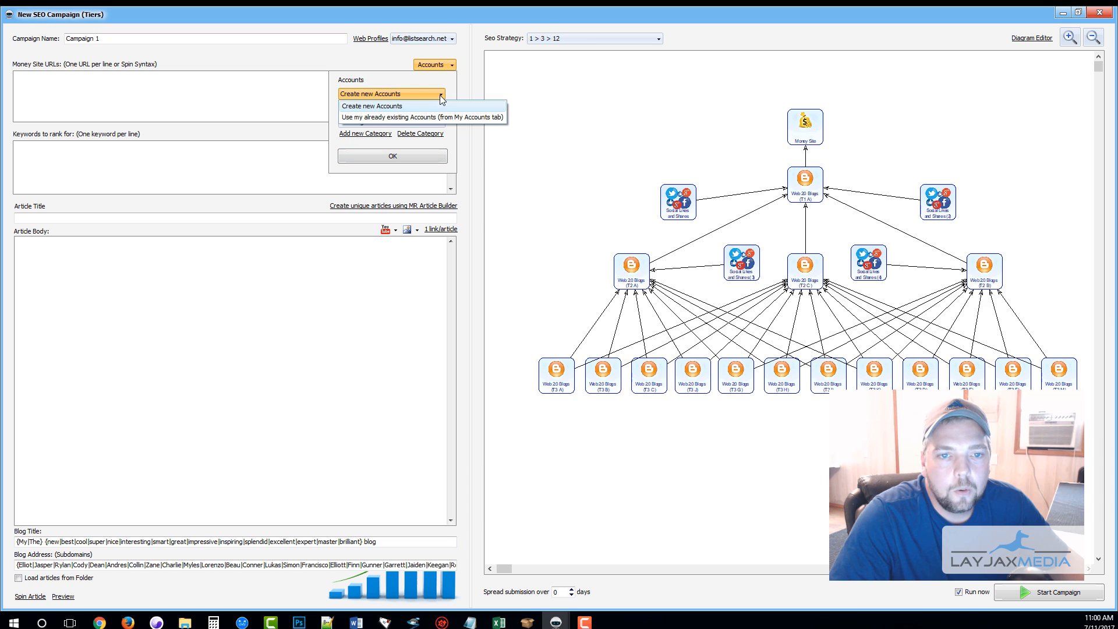
click(398, 118)
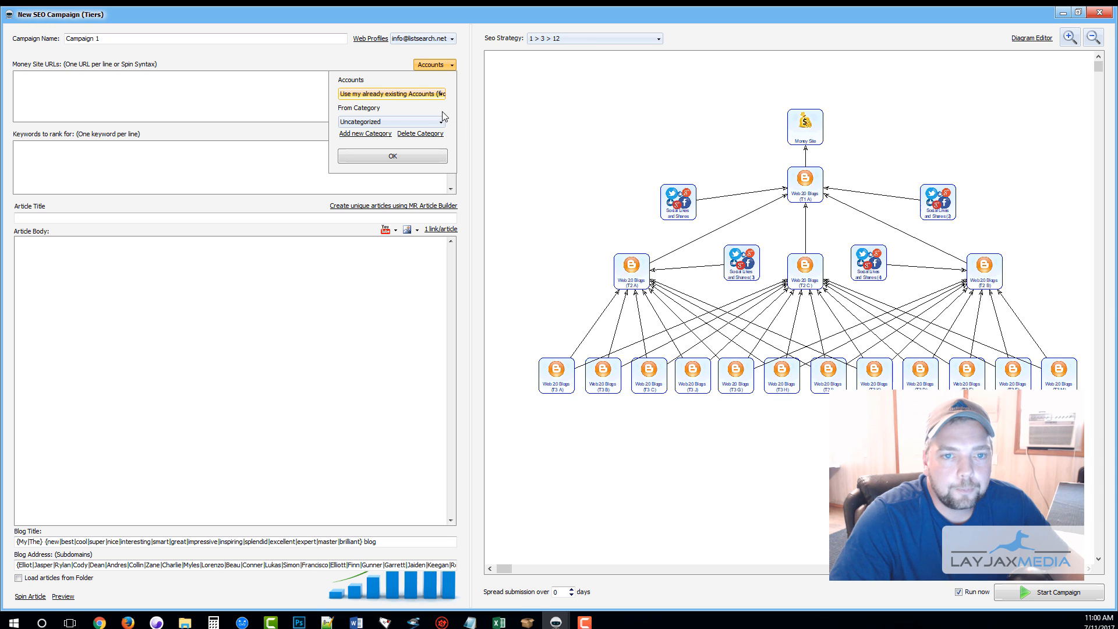
click(374, 95)
click(376, 106)
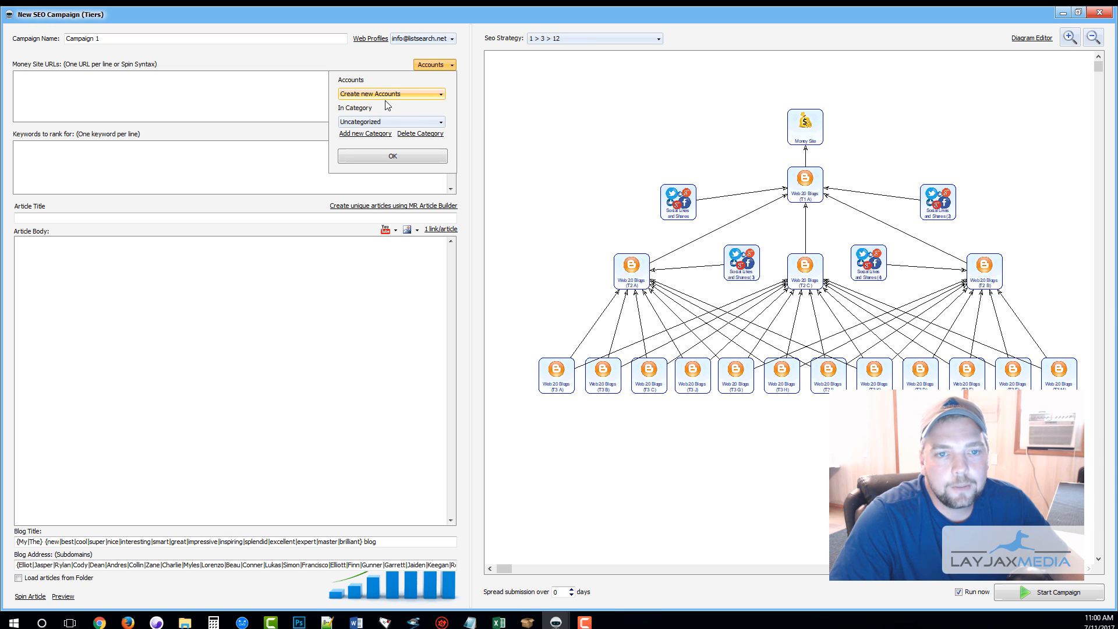
Examine the account category list and the new category form, and cancel without adding a category.
click(386, 121)
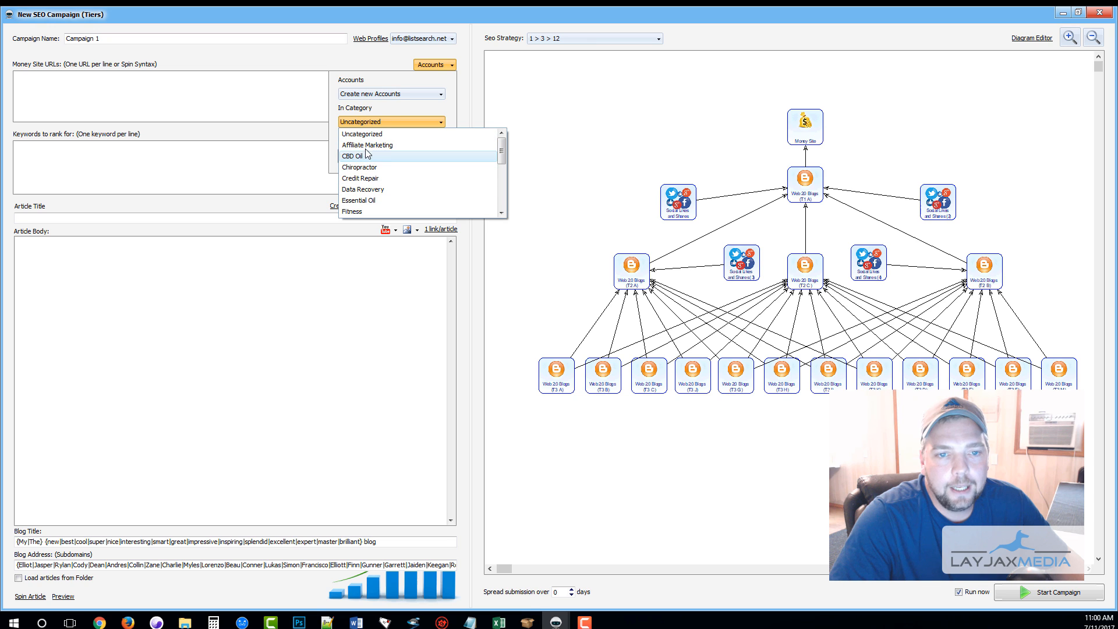
click(381, 112)
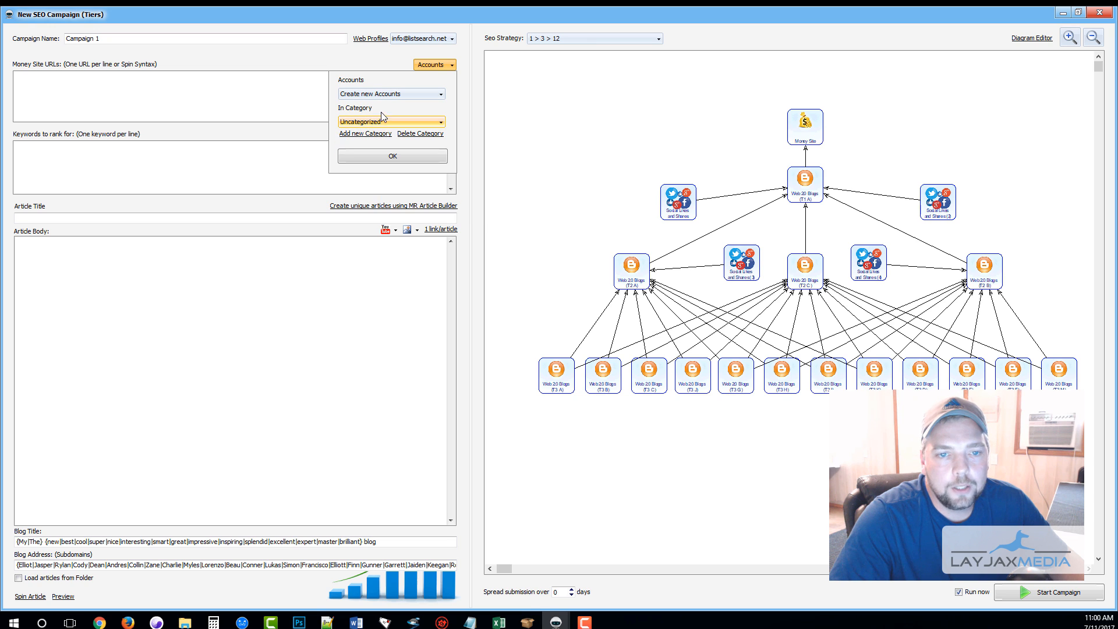
click(369, 135)
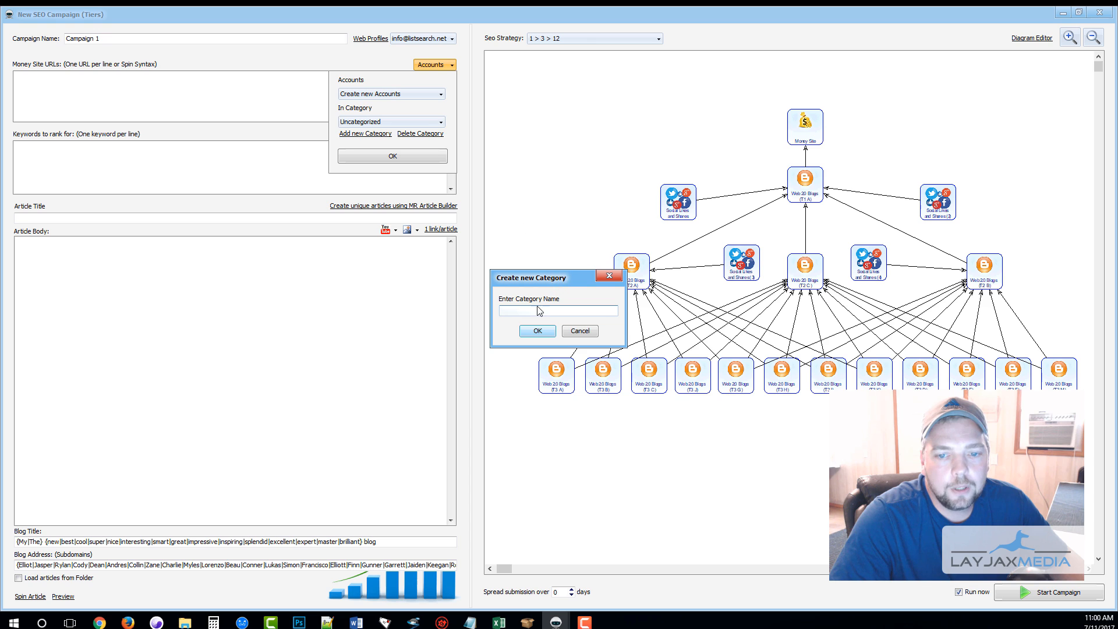
click(580, 331)
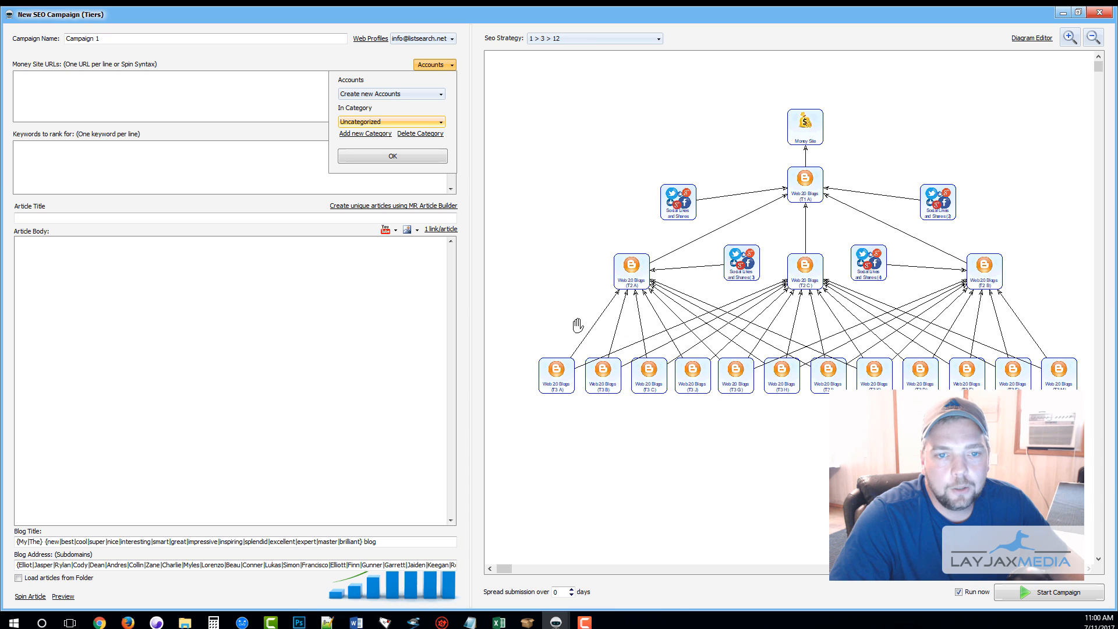
Set the category for the campaign's newly created accounts to SEO.
click(437, 123)
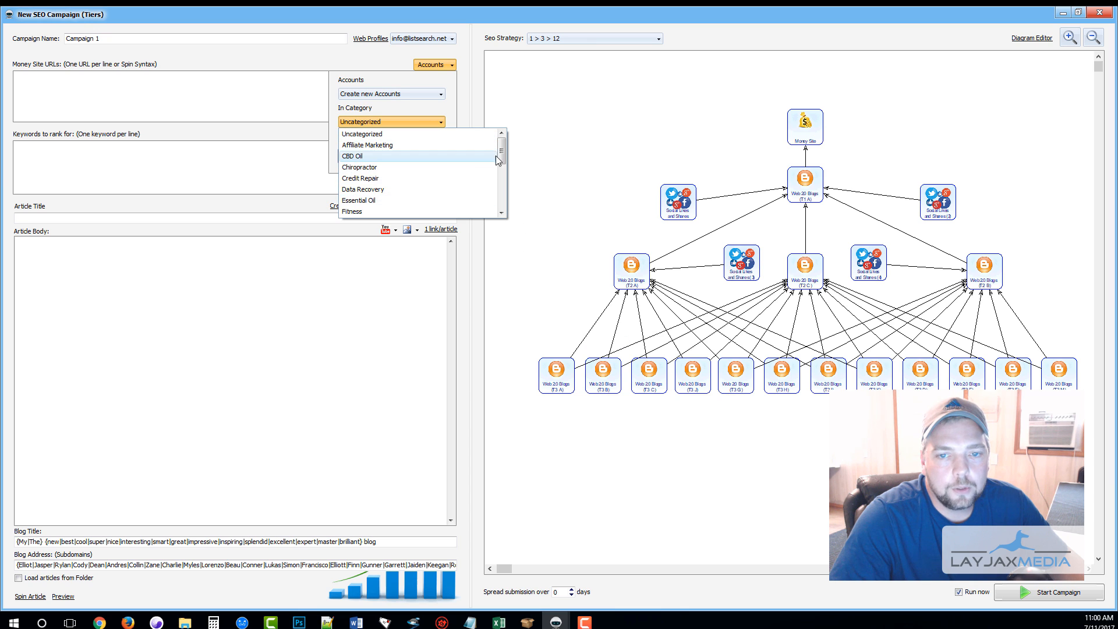
scroll(500, 163, down, 1)
drag(501, 167, 499, 175)
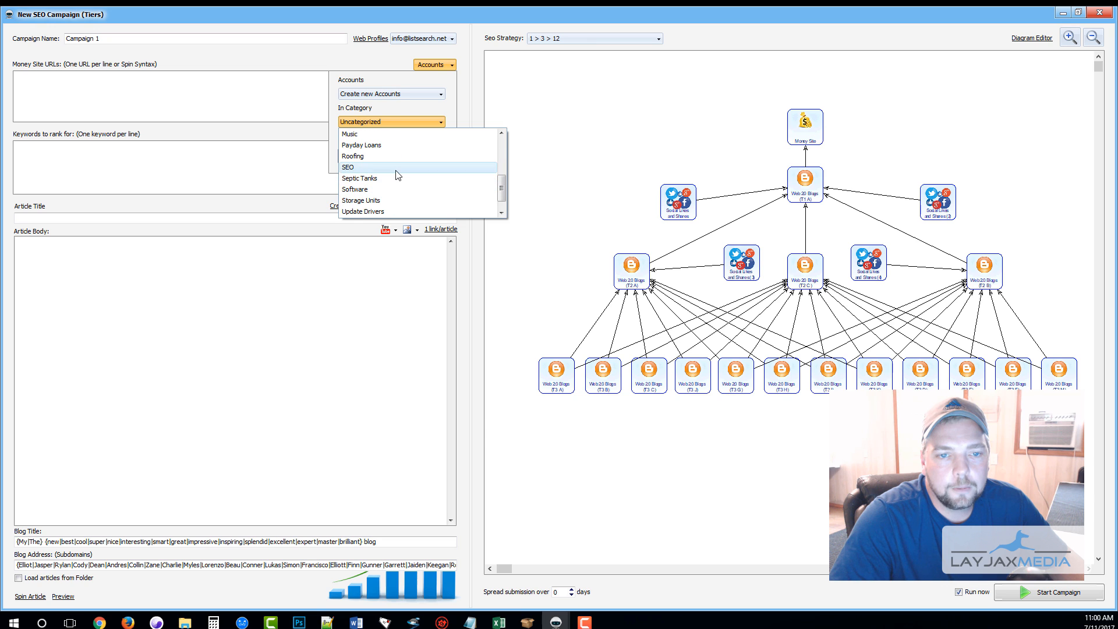
click(396, 174)
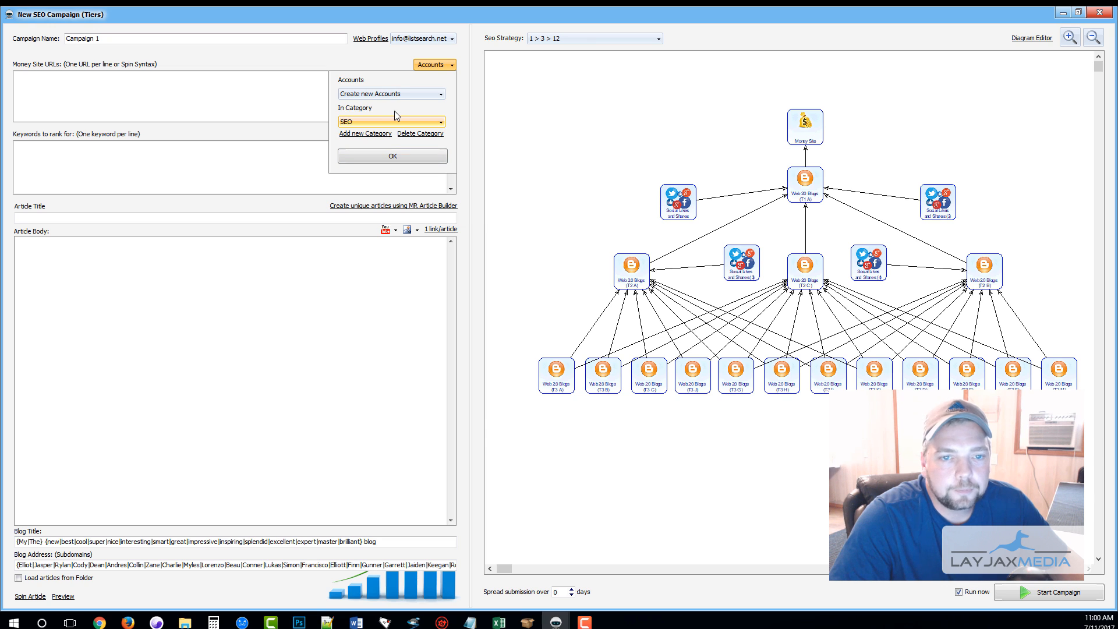
click(390, 158)
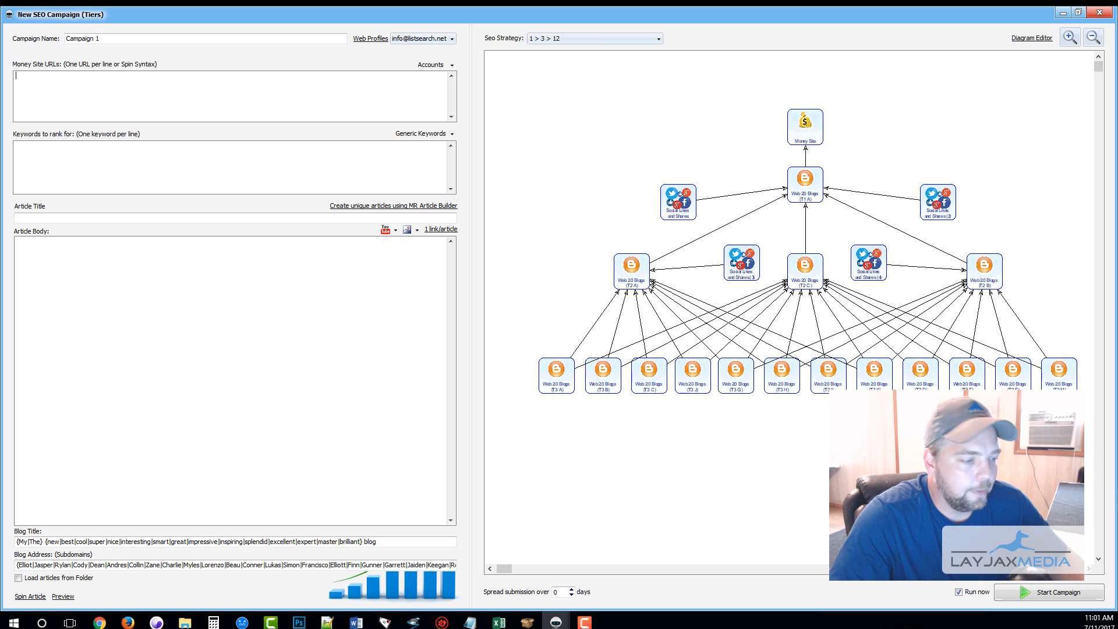
key(alt+Tab)
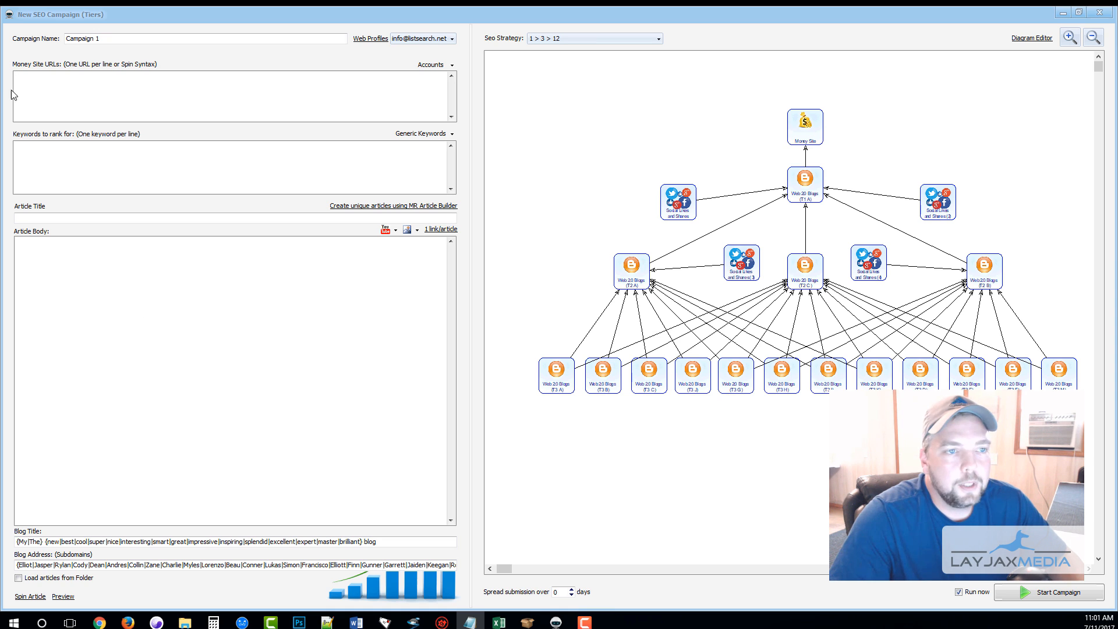
click(57, 79)
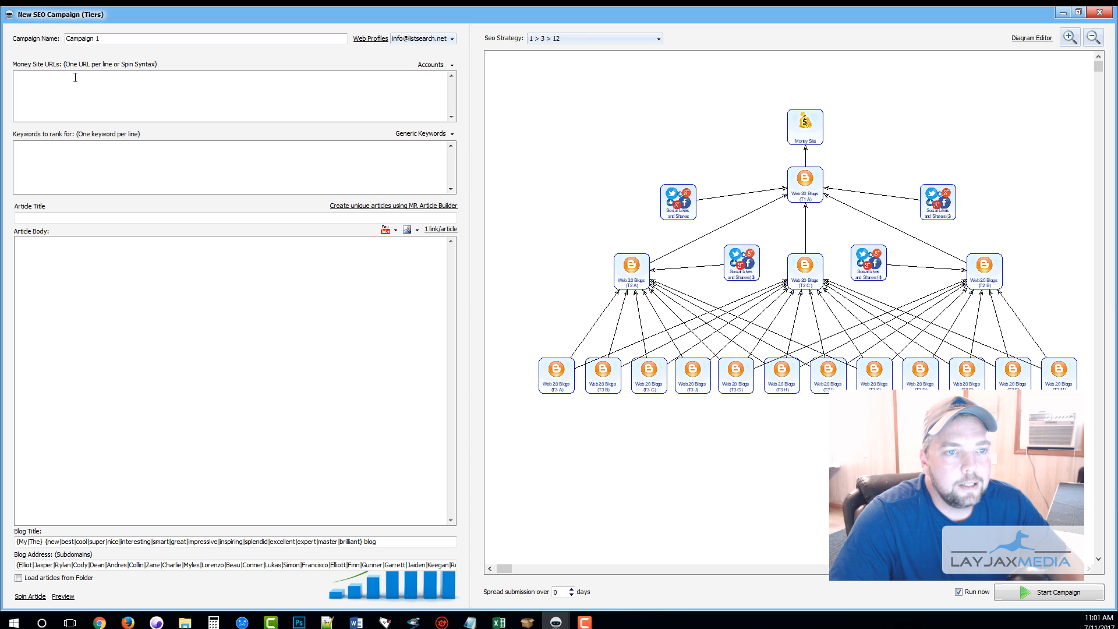
text(http://www.website.com http://www.website.com/1 http://www.website.com/2 http://www.website.com/3)
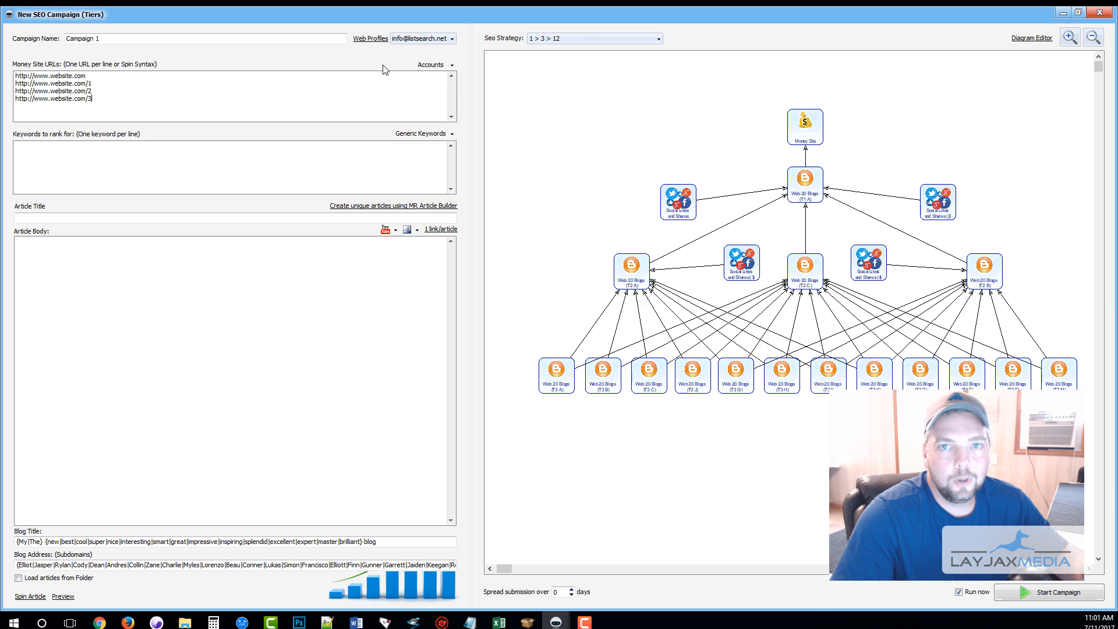
click(199, 99)
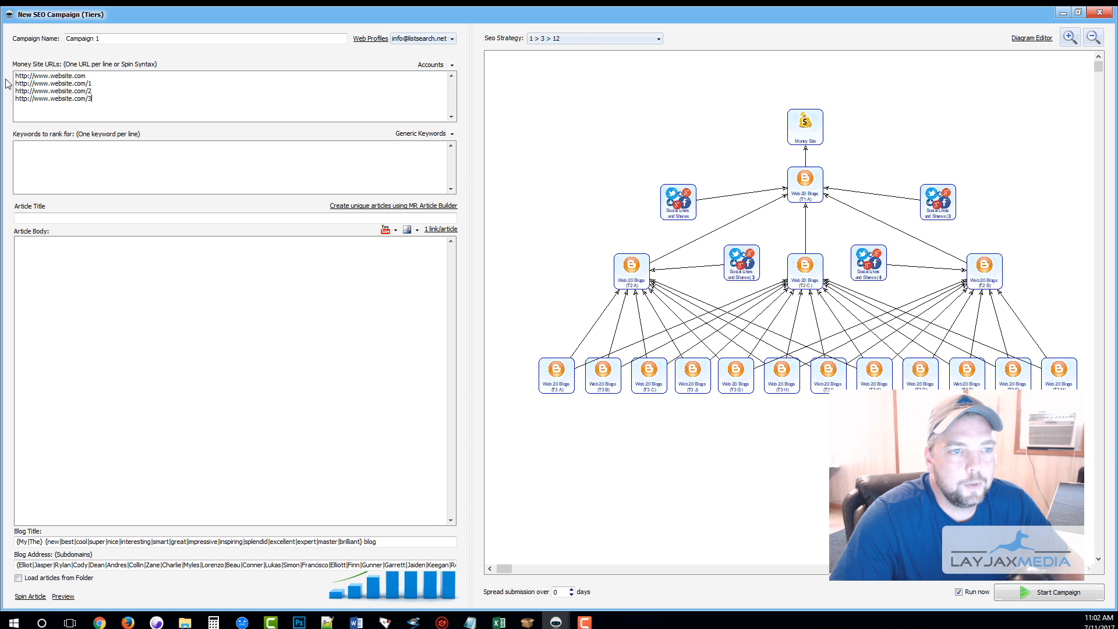
Enter "search engine optimization" and "local seo" as the campaign's keywords to rank for, one per line.
click(38, 149)
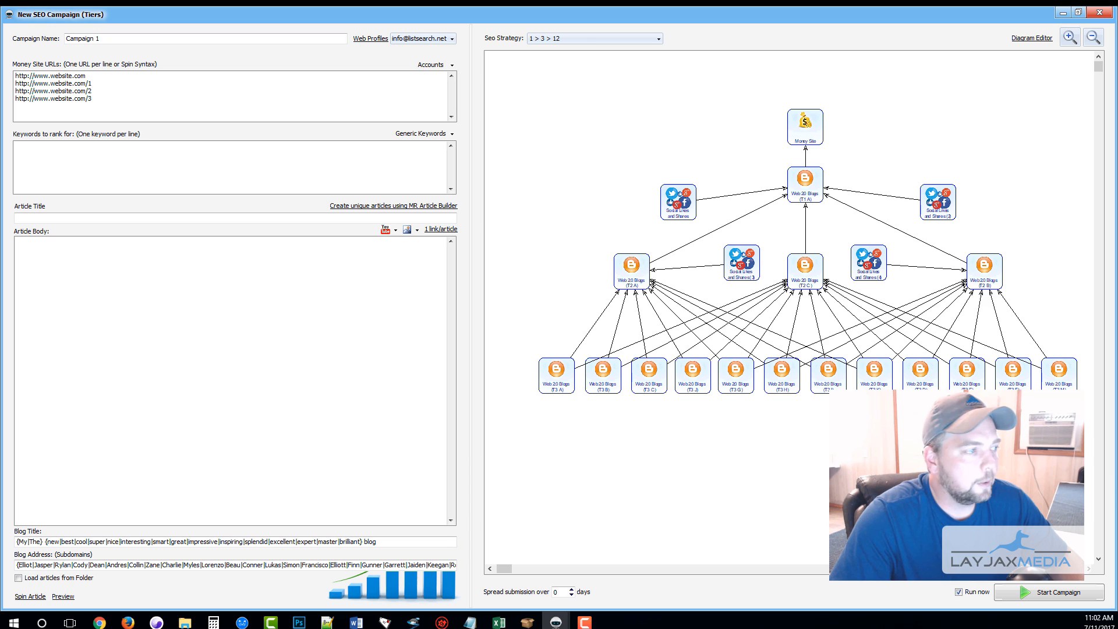
key(alt+Tab)
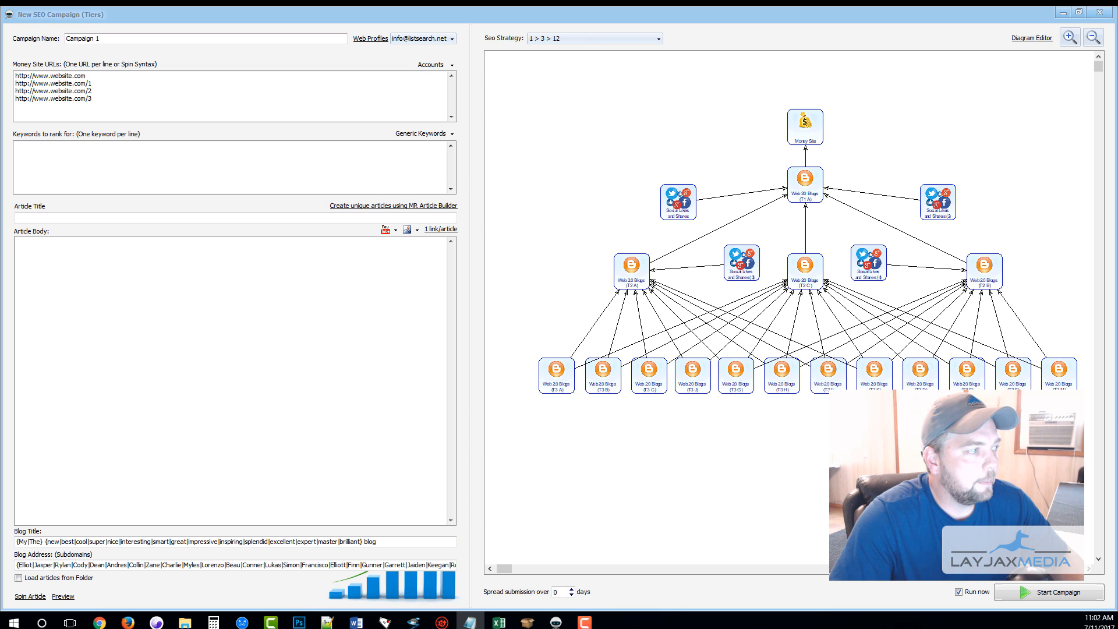
key(alt+Tab)
text(search engine optimization local seo)
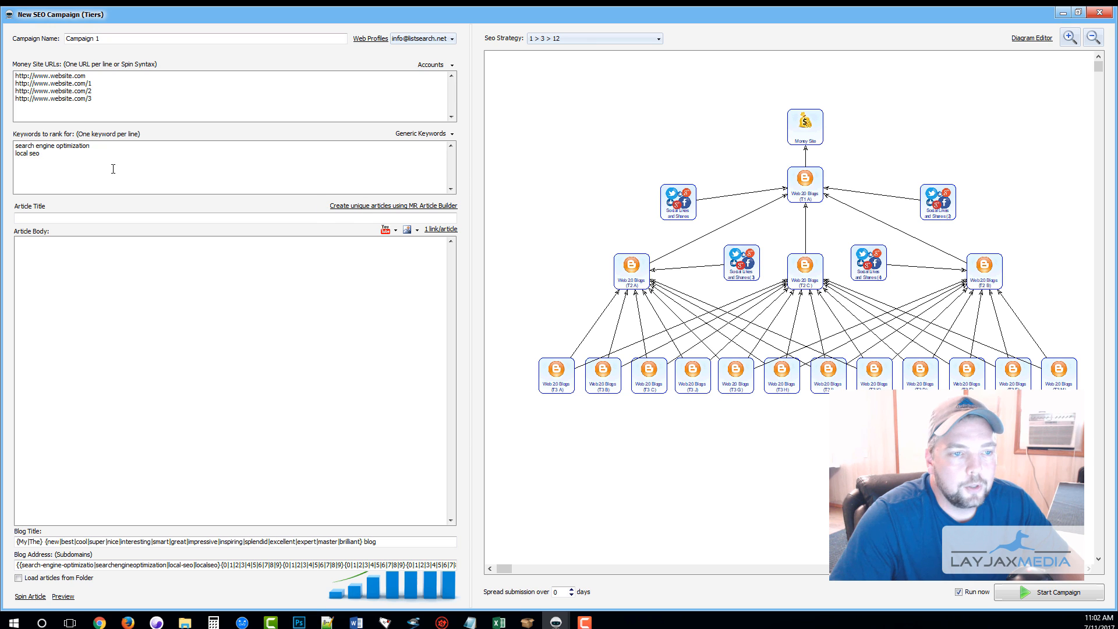
Generate the spun article title and body with MR Article Builder and preview one spun version of the article.
click(371, 212)
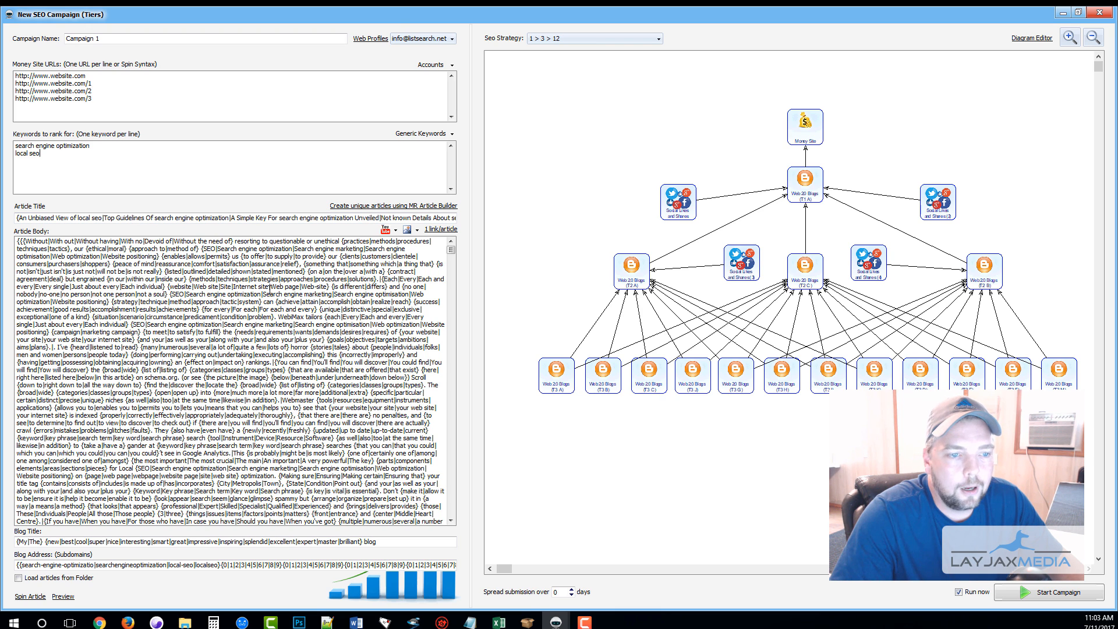
mouse_move(453, 251)
mouse_down()
mouse_move(459, 517)
mouse_move(460, 247)
mouse_up()
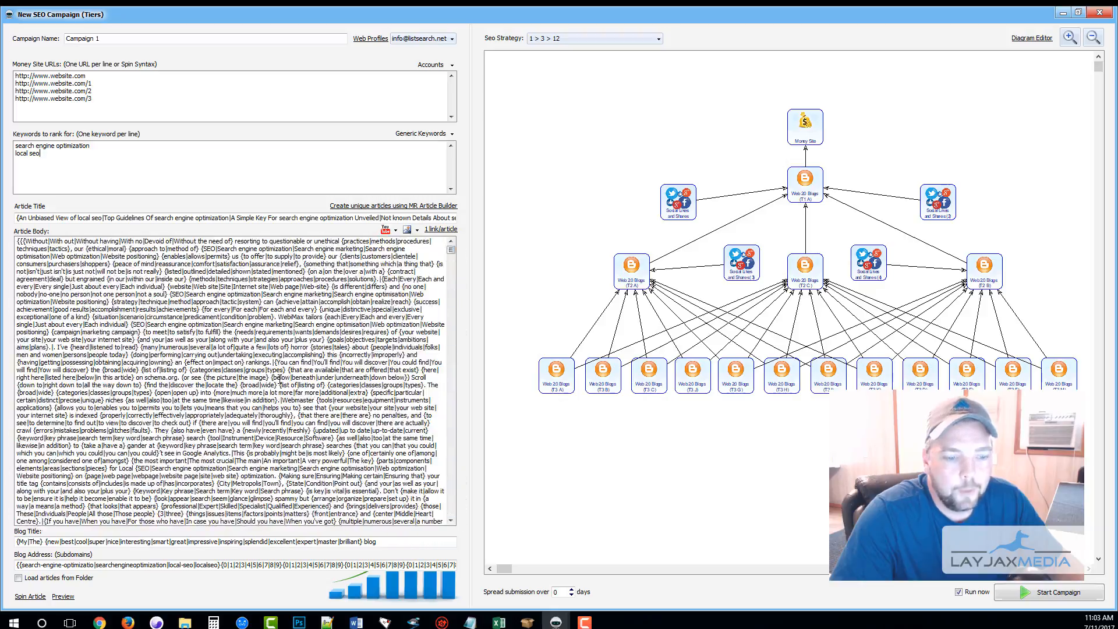
click(63, 596)
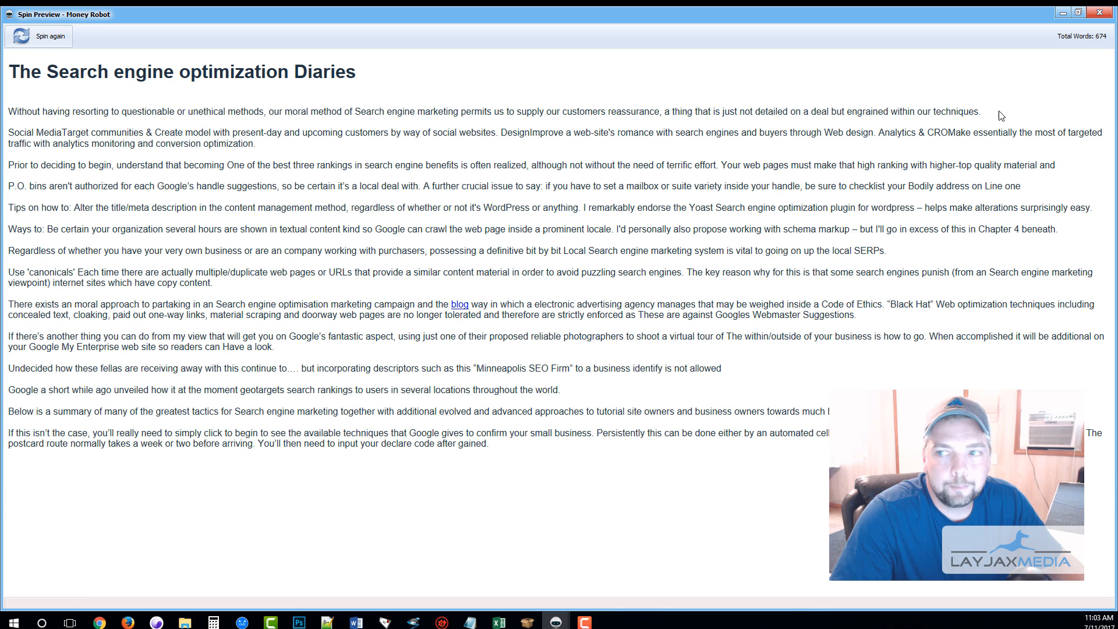
click(1100, 12)
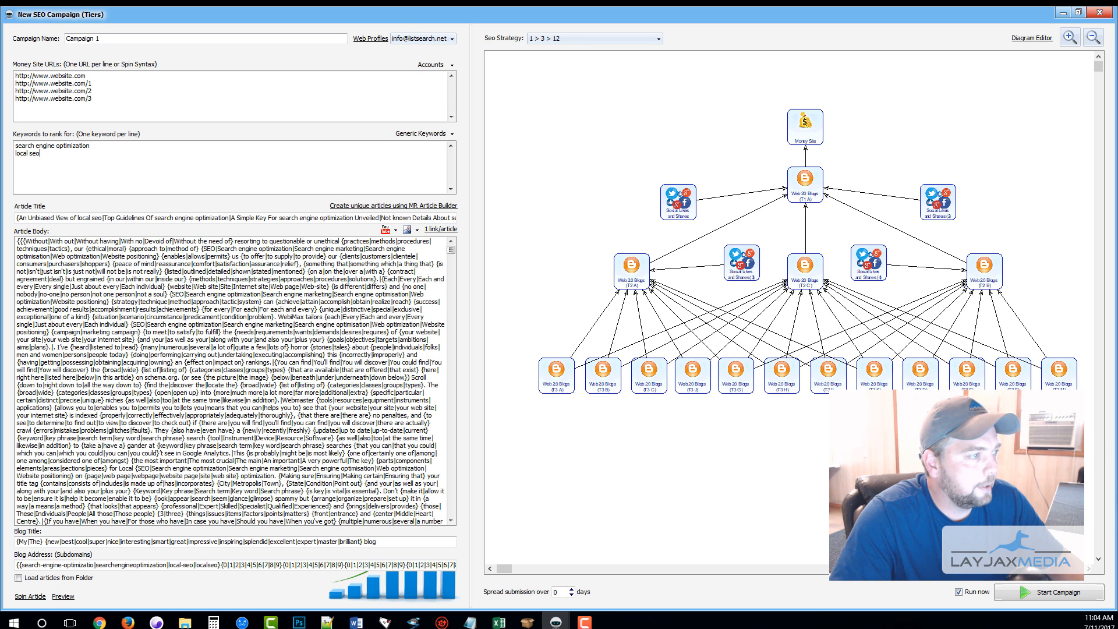
Insert the two copied YouTube video URLs before the article and check the embed code in the article body.
key(alt+Tab)
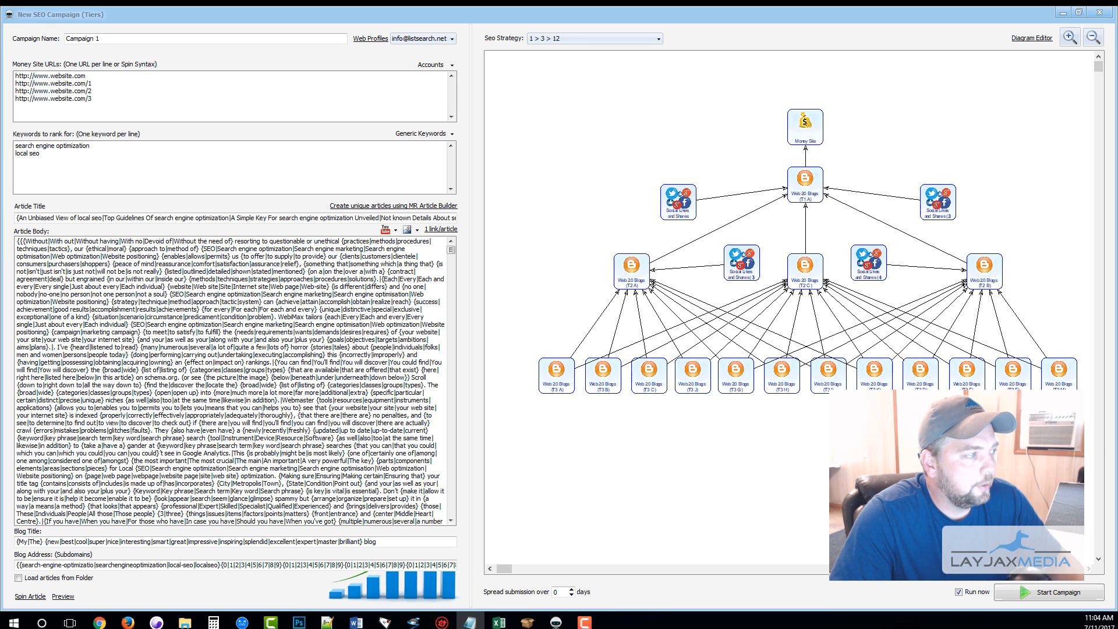
click(387, 232)
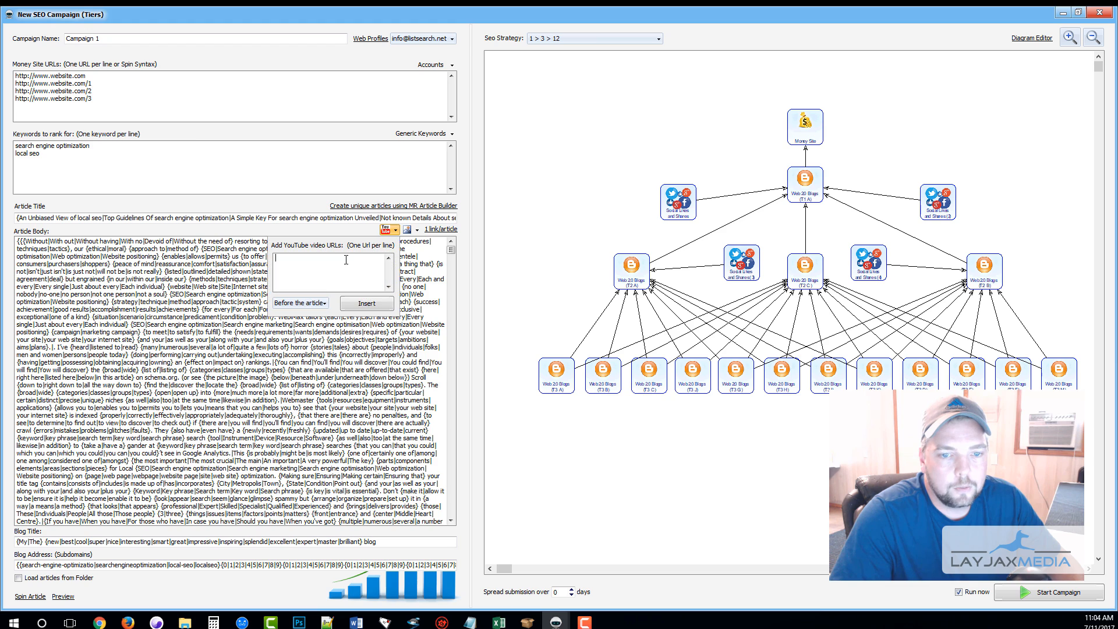
right_click(345, 260)
click(370, 302)
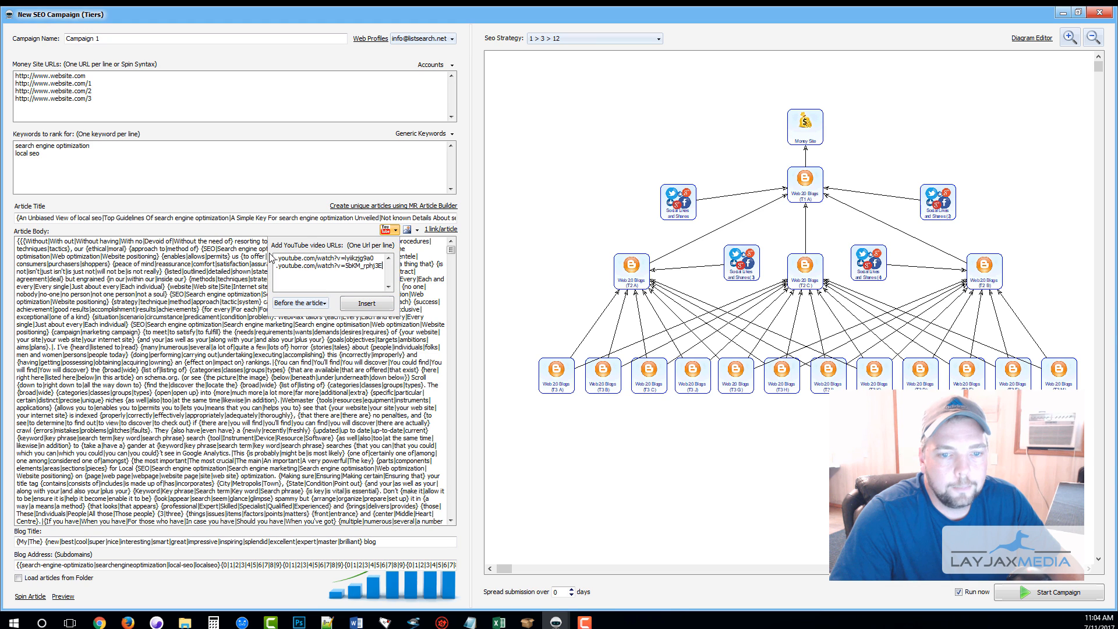
click(303, 305)
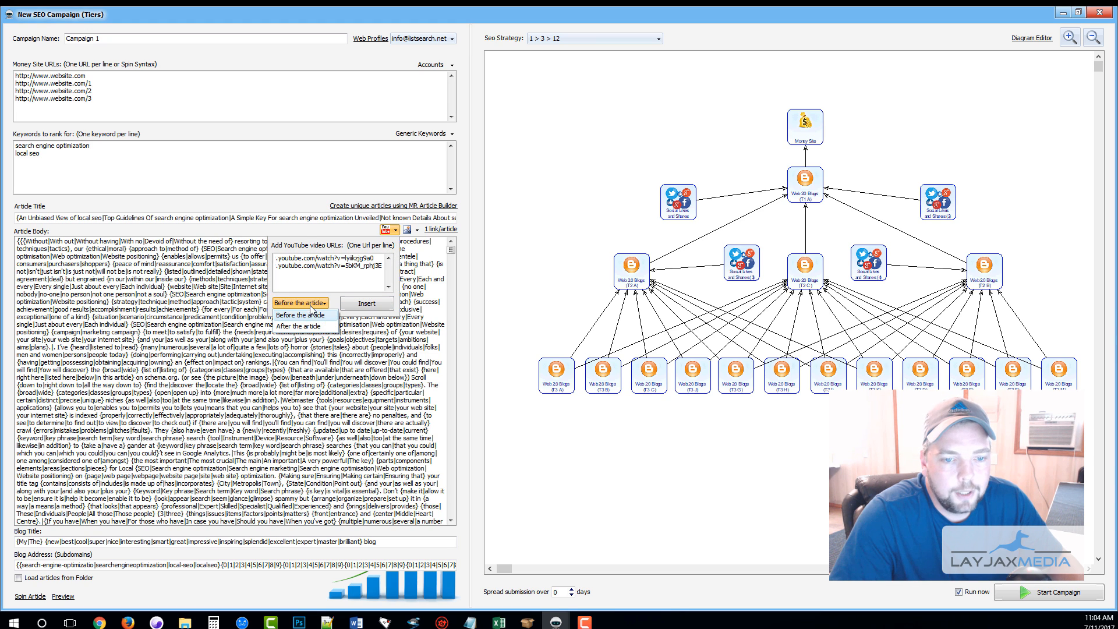
click(303, 315)
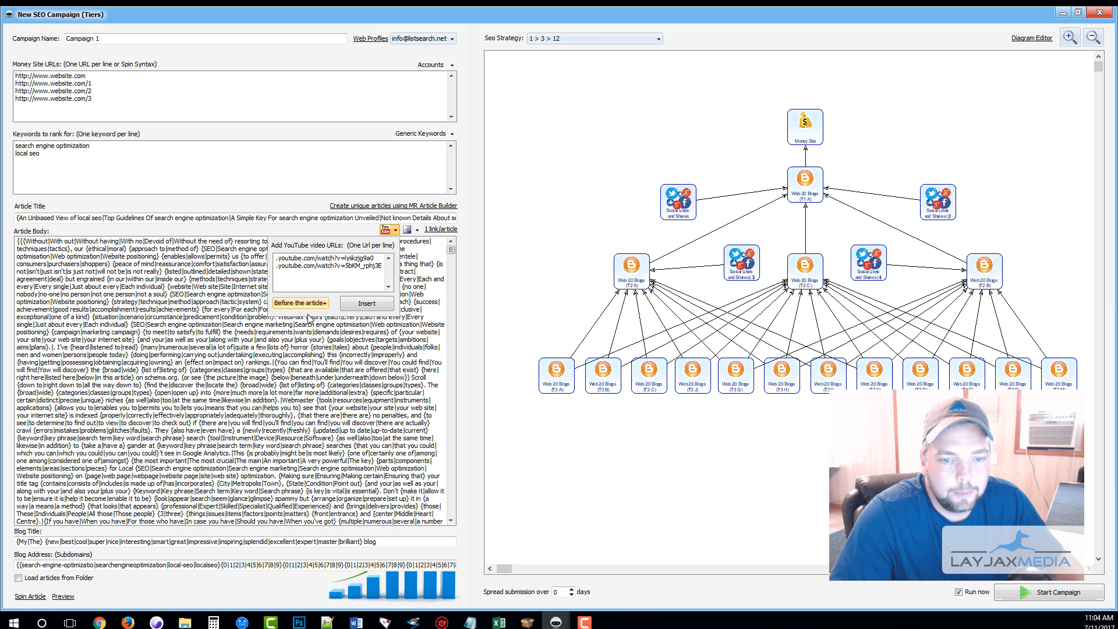
click(353, 303)
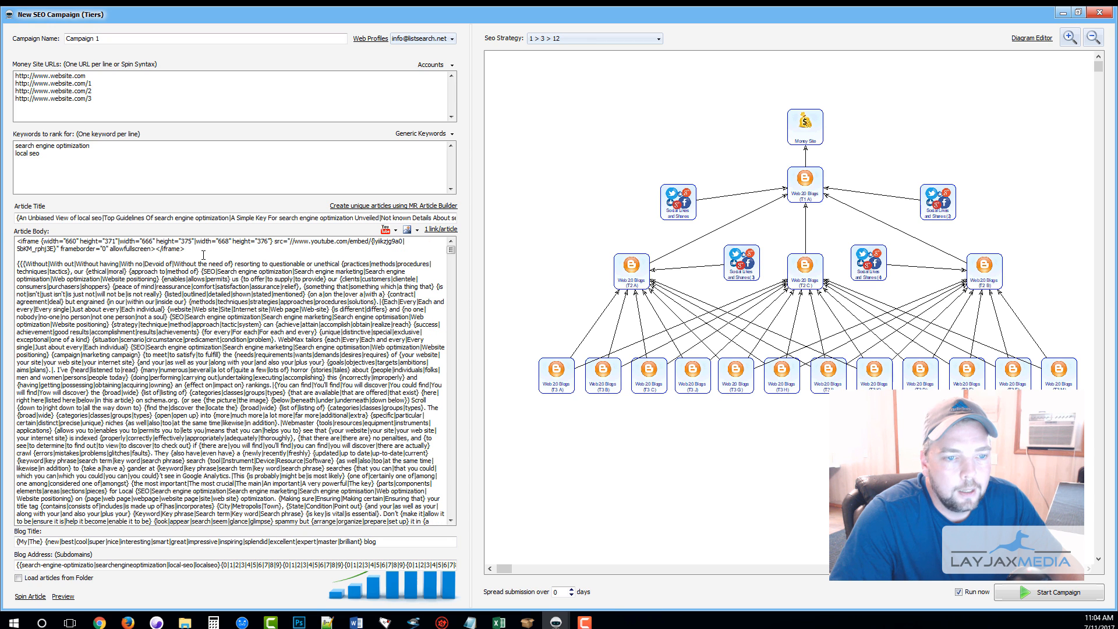
drag(186, 249, 6, 240)
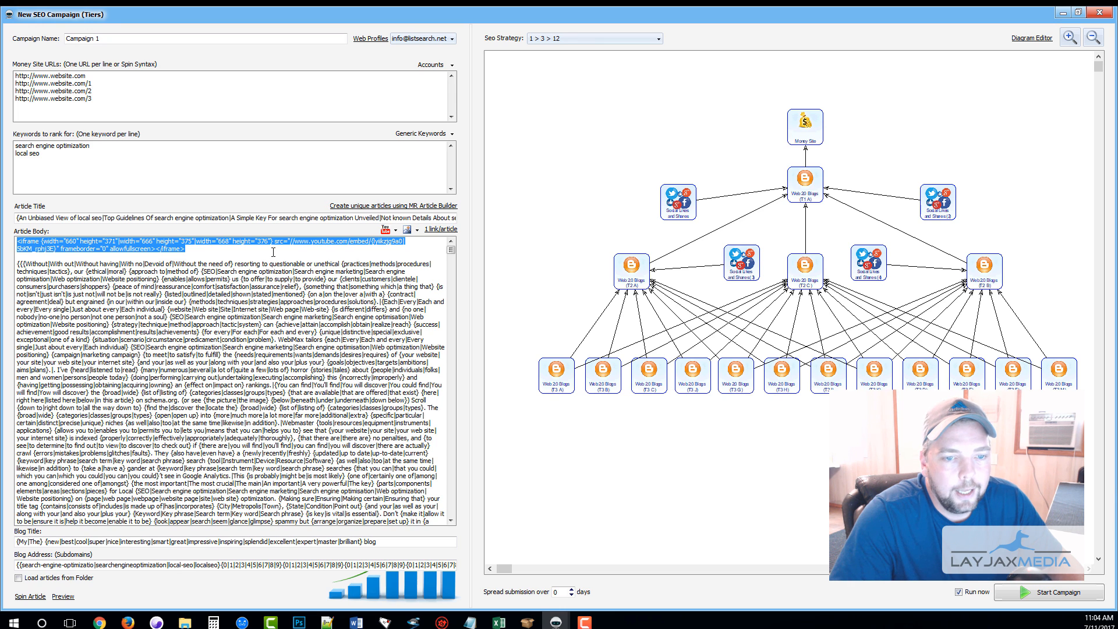
click(342, 243)
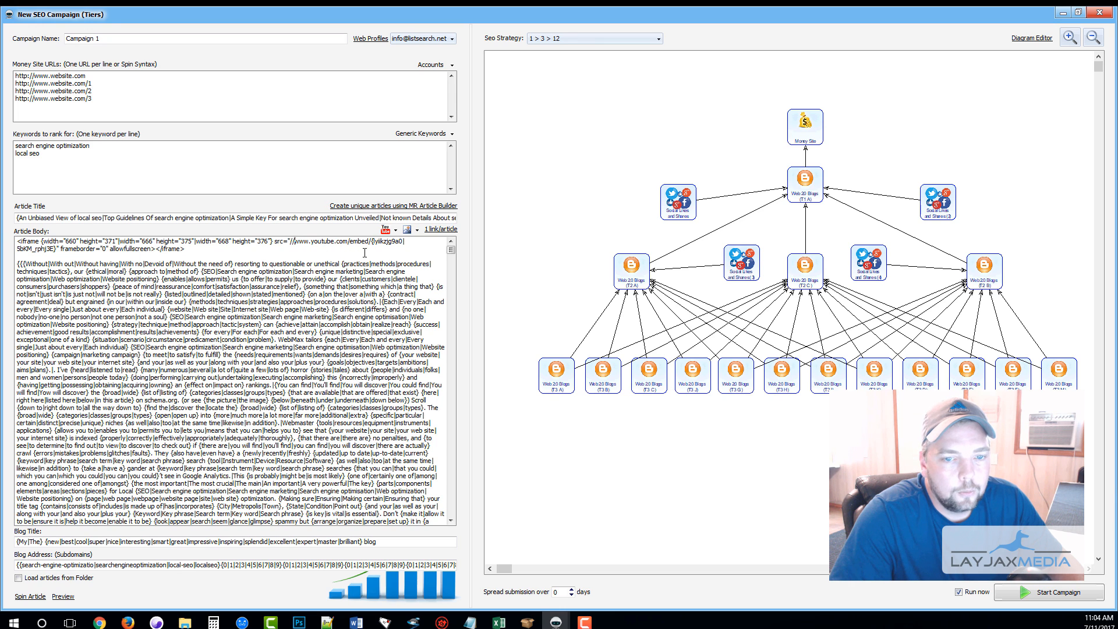
drag(373, 240, 56, 250)
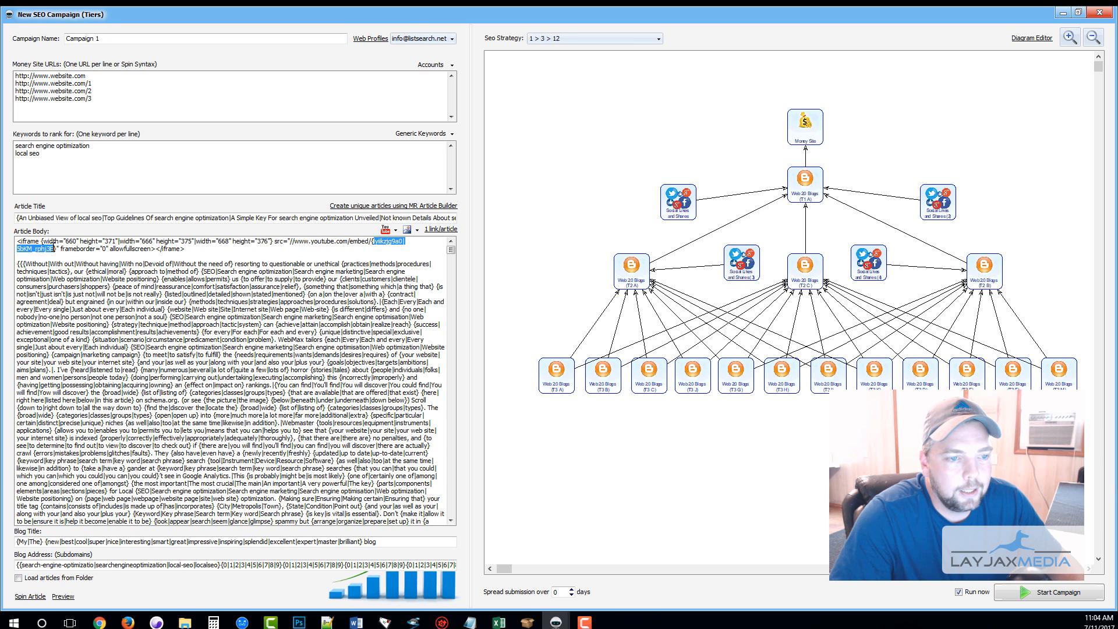
click(123, 271)
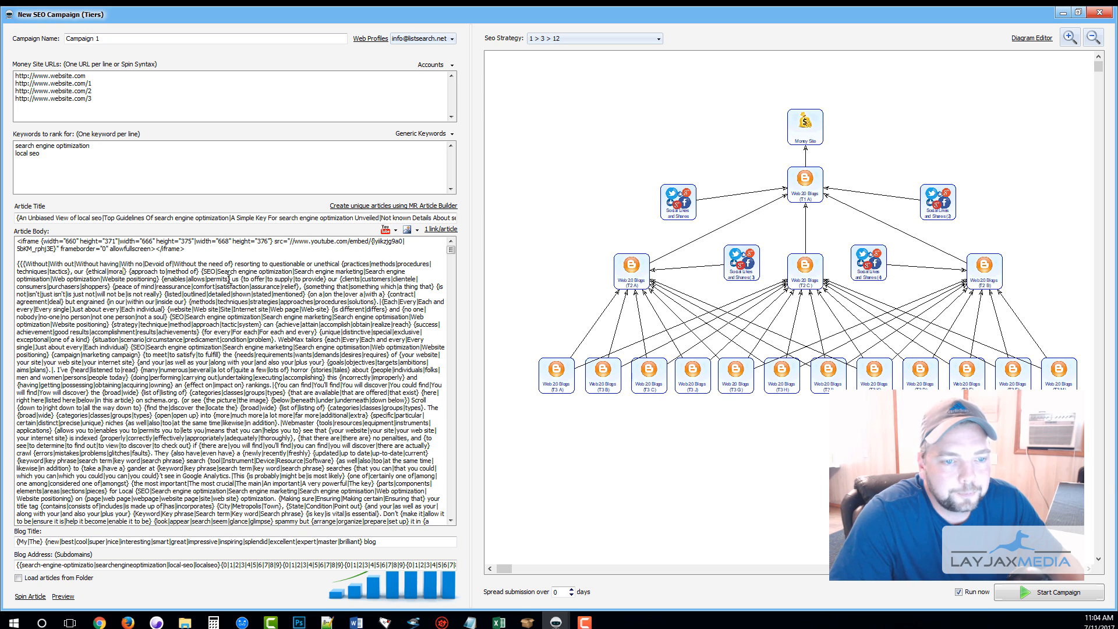
Insert the copied list of SEO image URLs before the article.
click(416, 231)
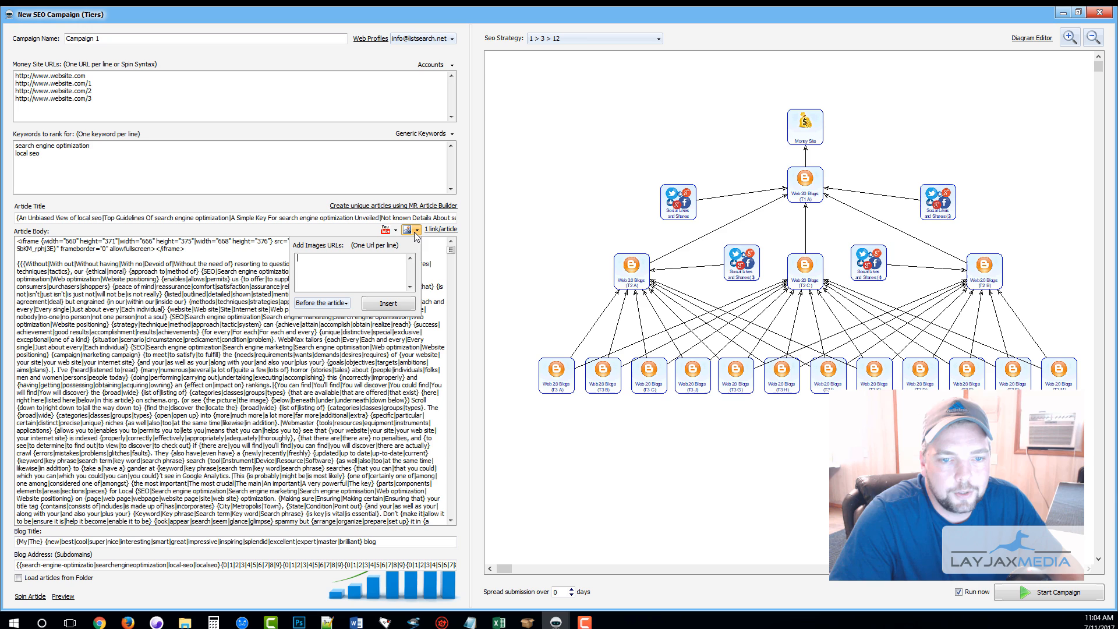
click(387, 261)
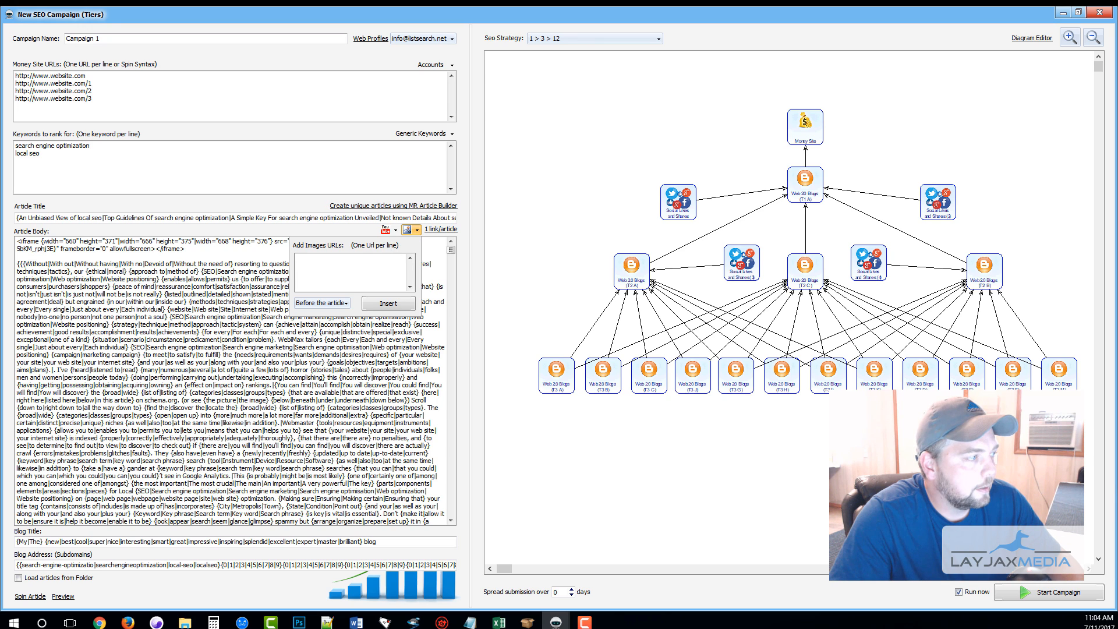
key(alt+Tab)
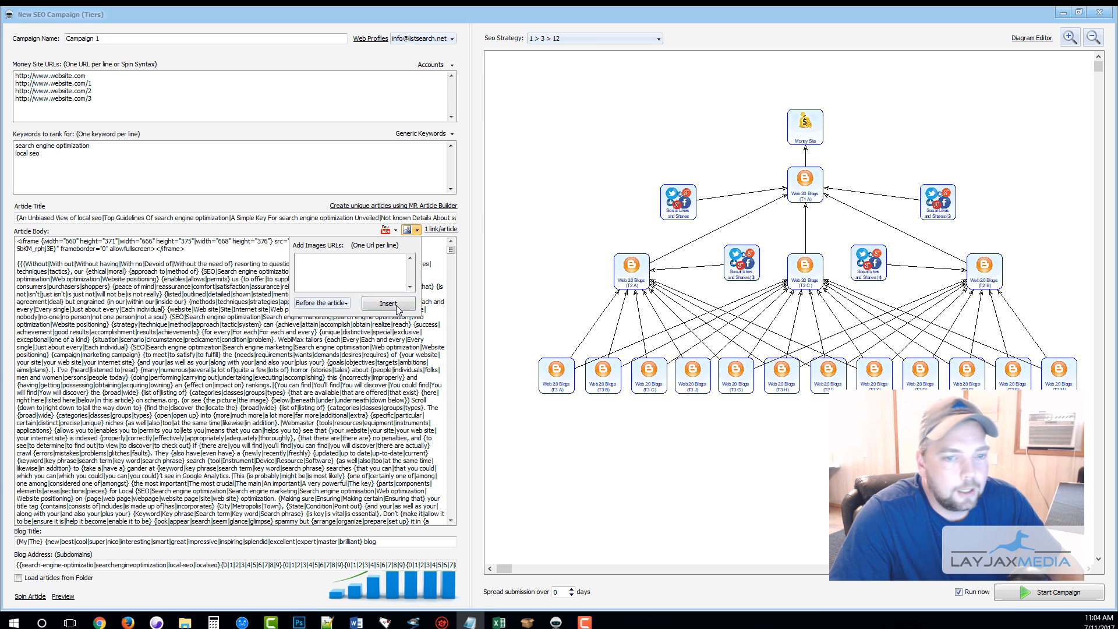
key(alt+Tab)
key(ctrl+v)
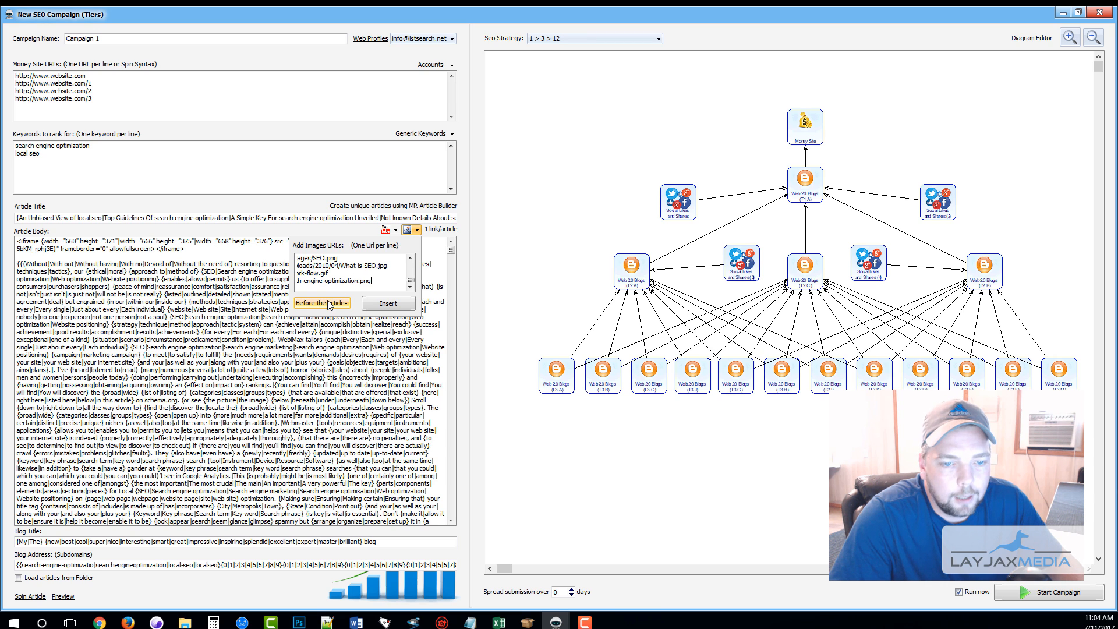
click(387, 304)
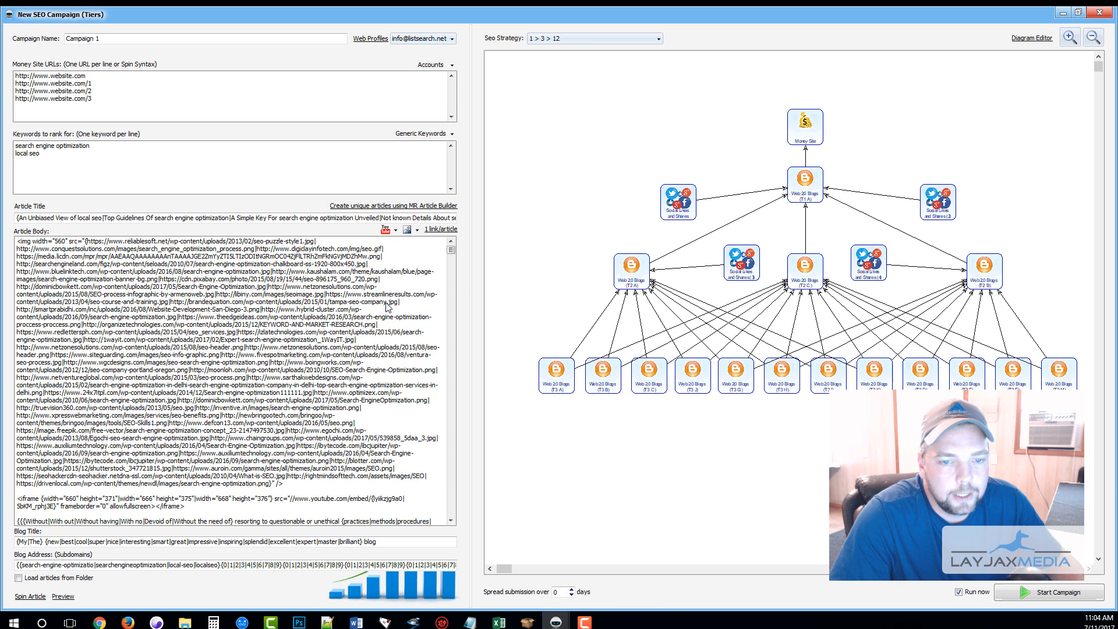
Widen the campaign form and move the image code from the article's start to between two paragraphs further down the body.
drag(472, 277, 609, 277)
drag(425, 415, 17, 241)
right_click(104, 261)
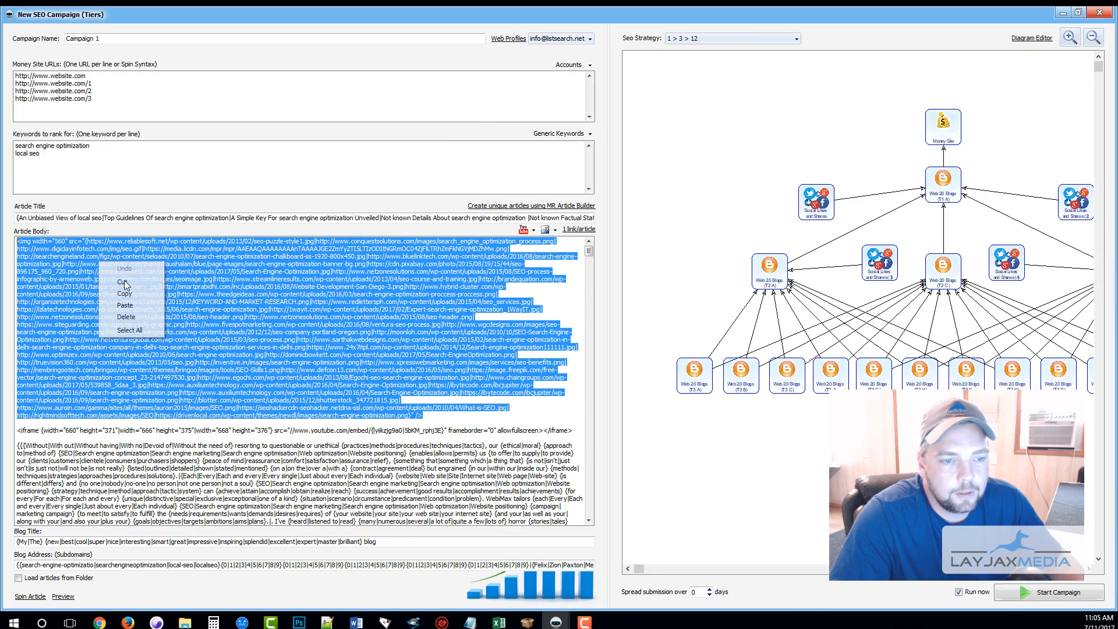
click(127, 285)
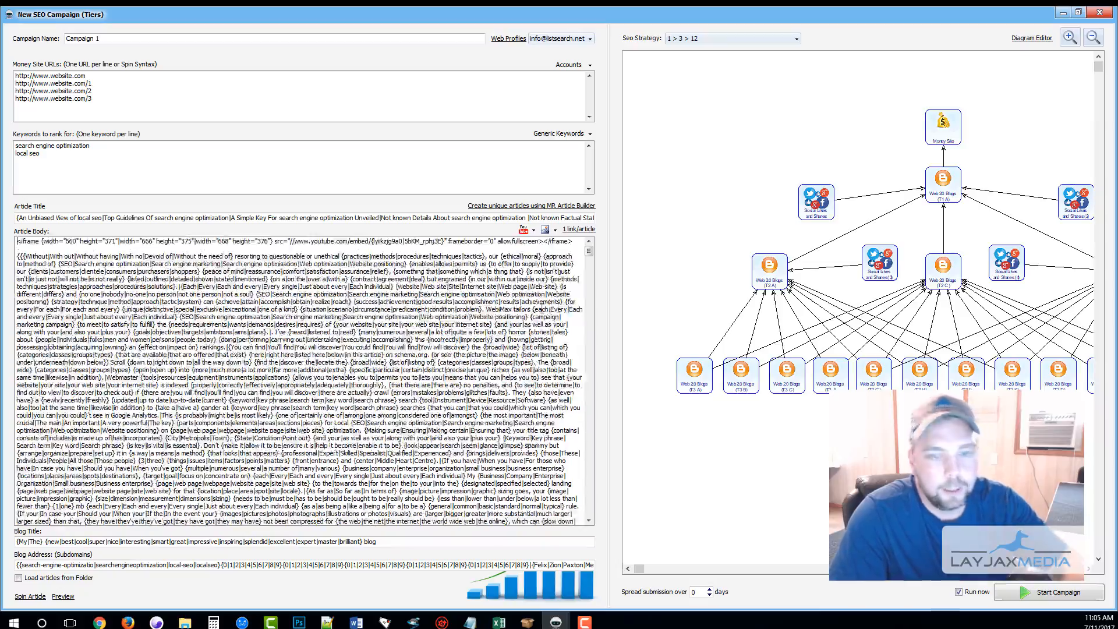
drag(589, 255, 590, 453)
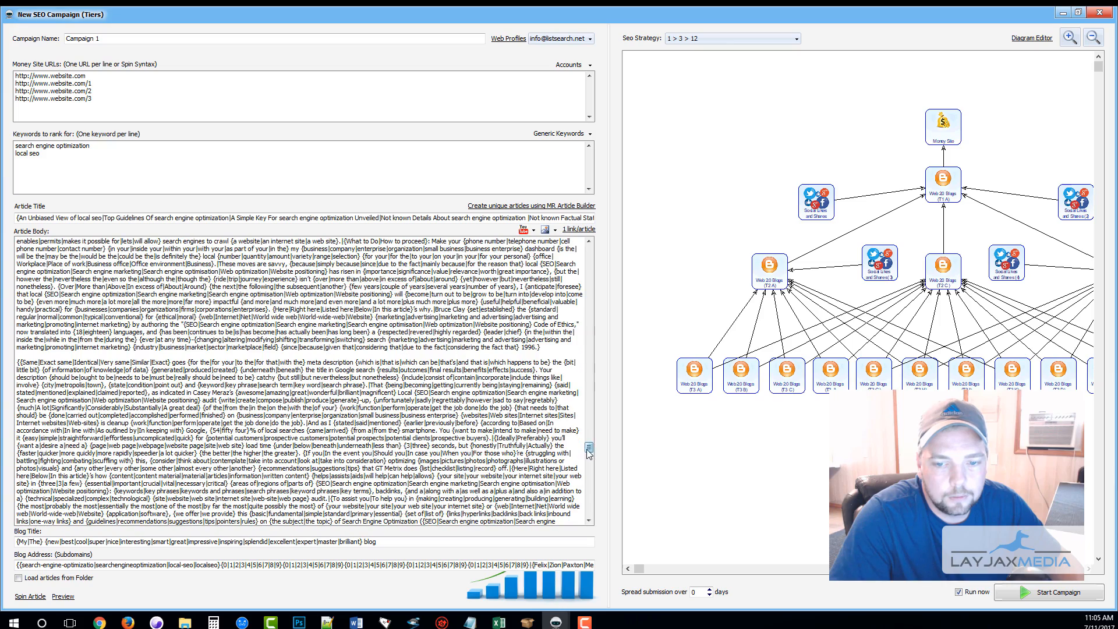
key(ctrl+v)
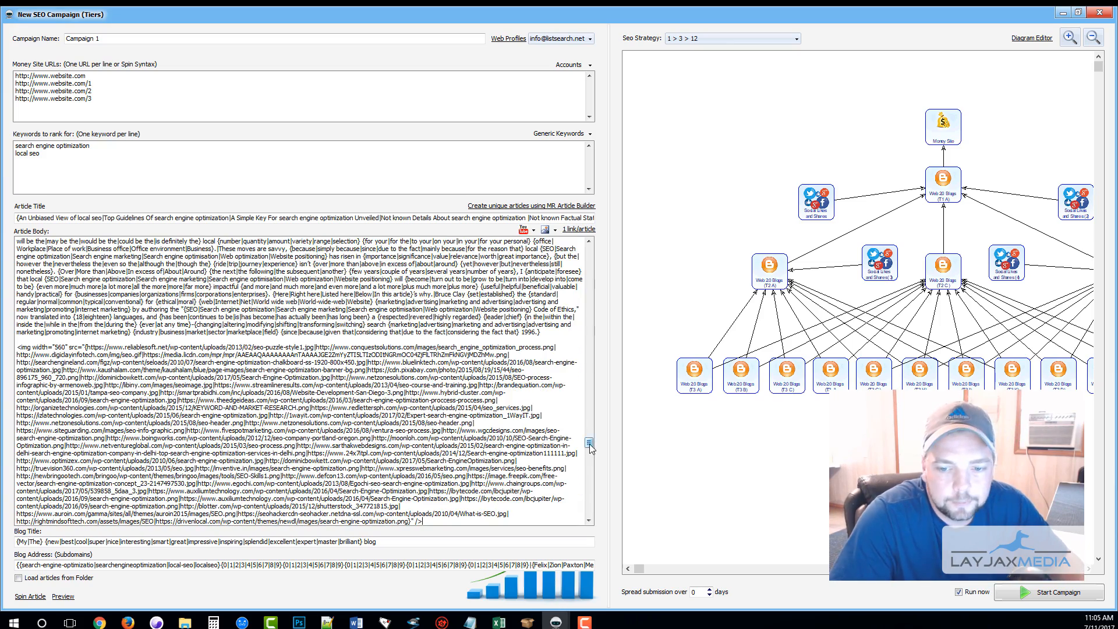
drag(590, 444, 590, 251)
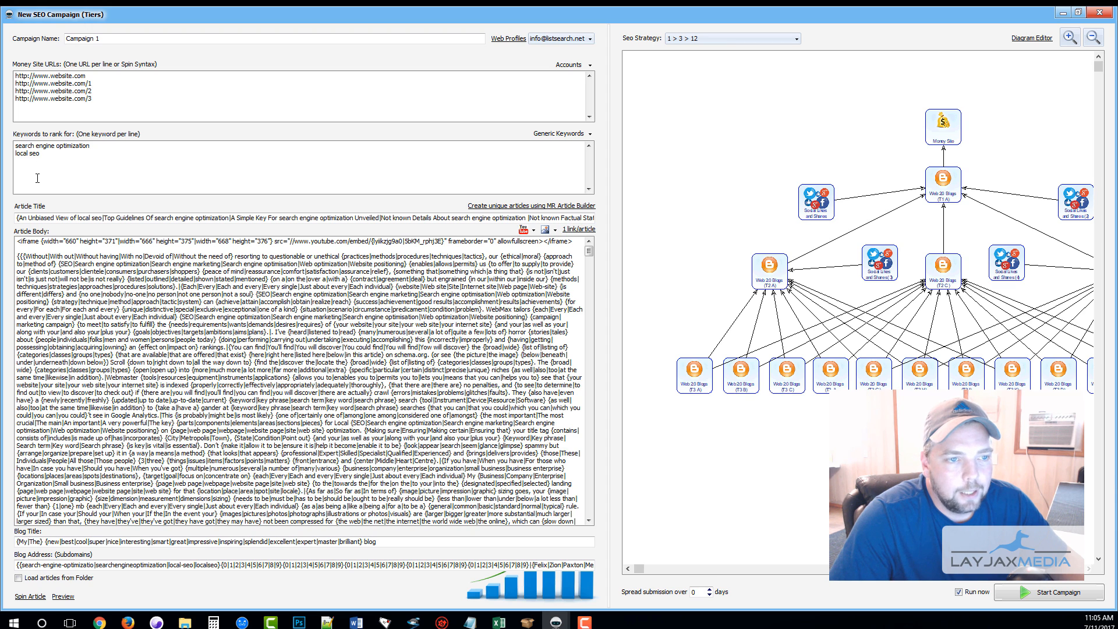
Review the generic keywords list, set the generic keyword usage to 80 % and save it.
click(556, 135)
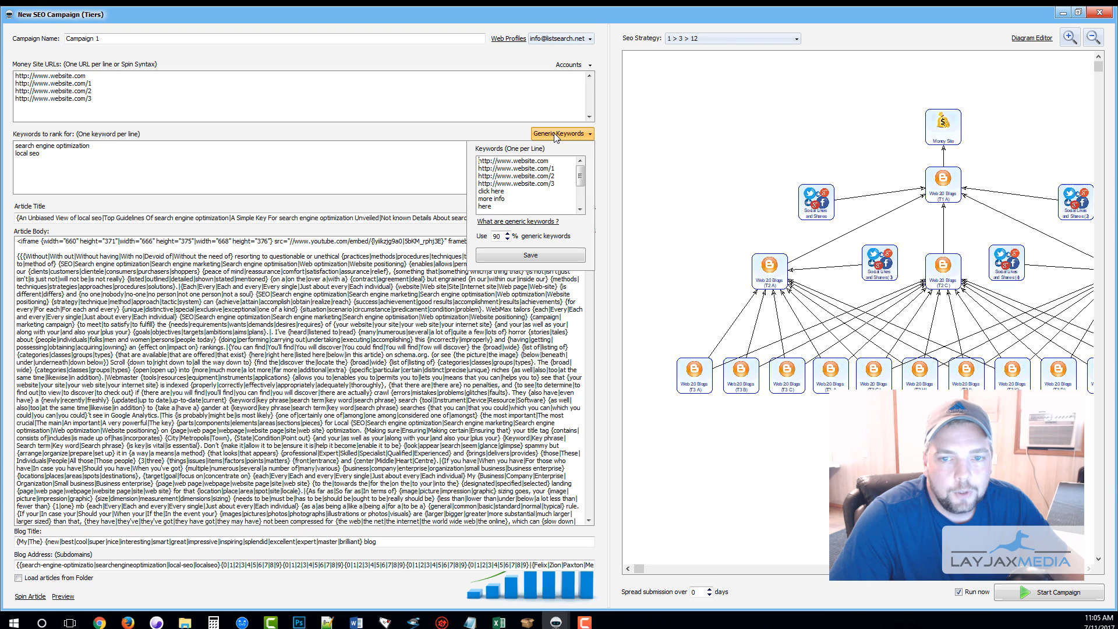
drag(580, 175, 581, 199)
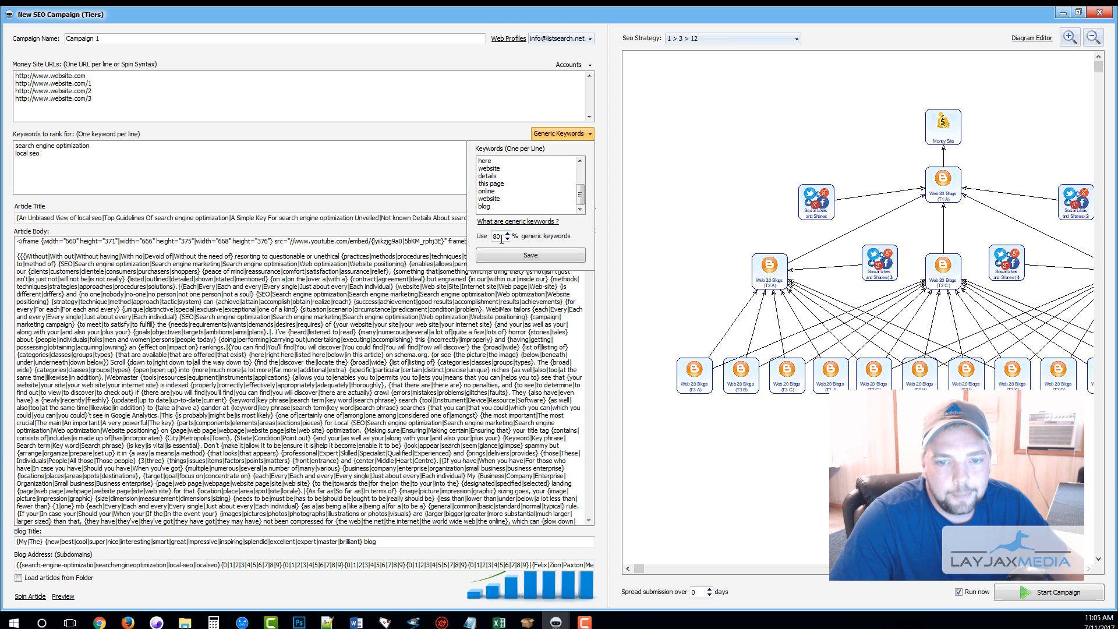
click(528, 257)
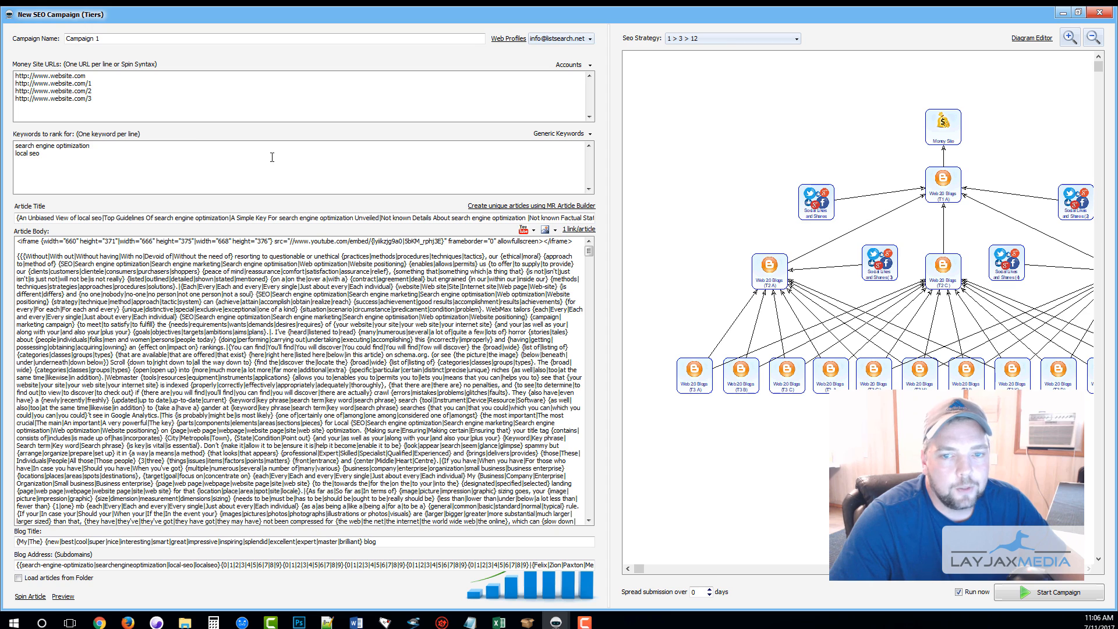
Review the generic keywords list from the money site URLs down to the generic anchor words.
click(569, 134)
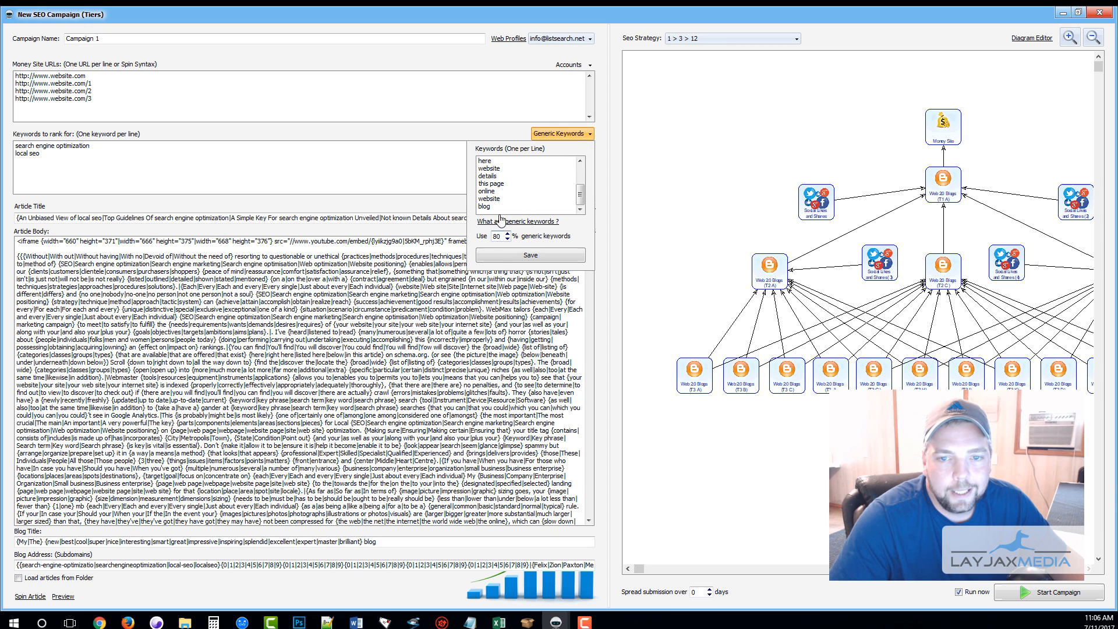
scroll(559, 186, up, 5)
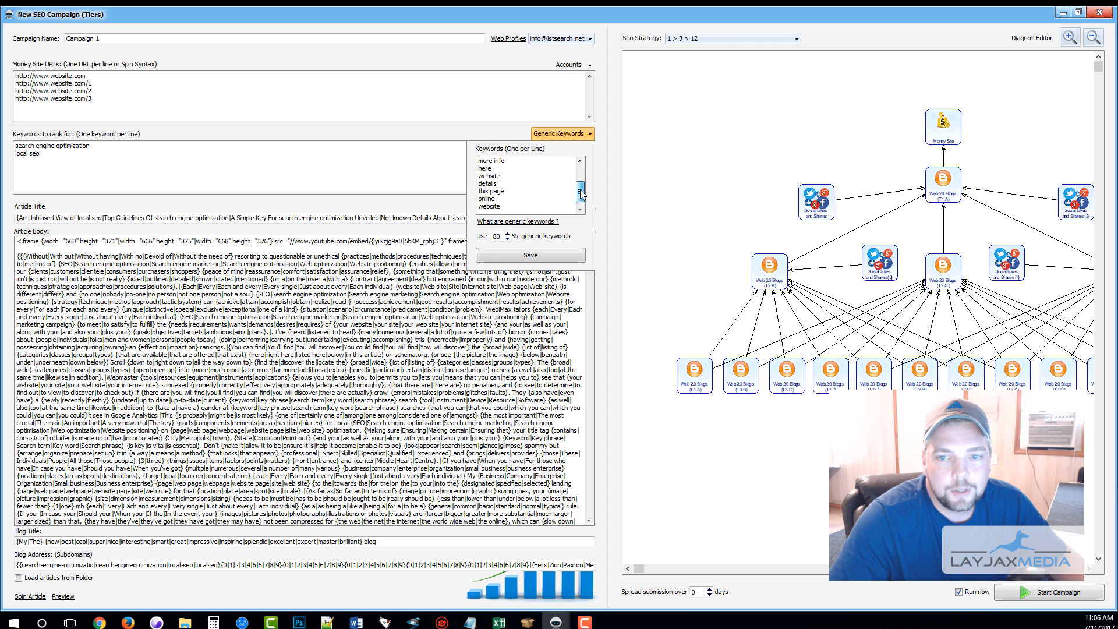
click(399, 170)
click(560, 137)
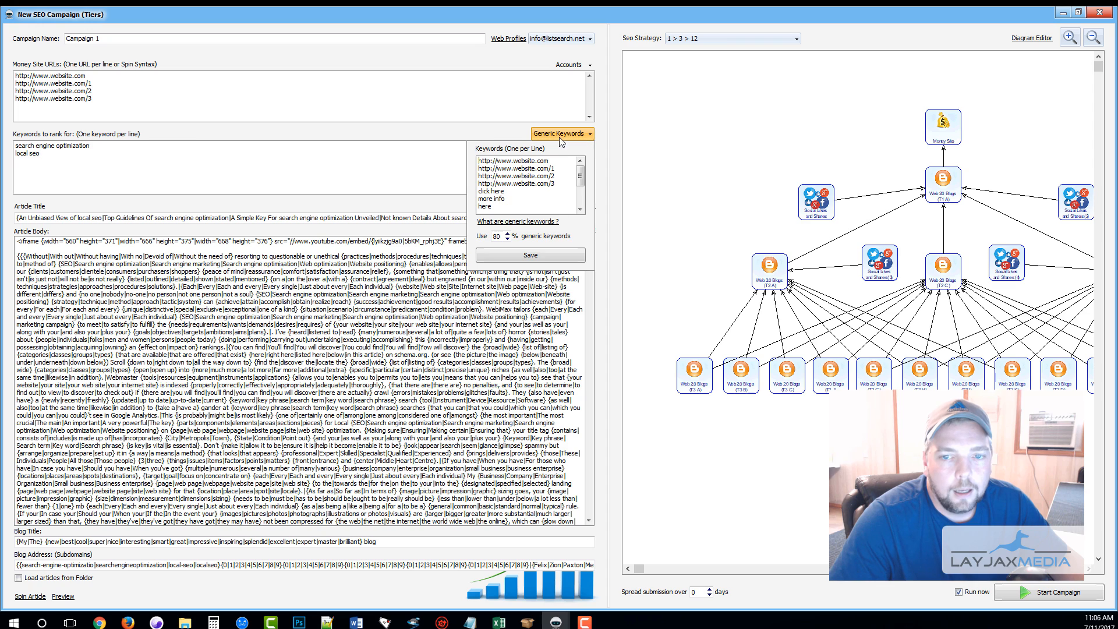
click(389, 164)
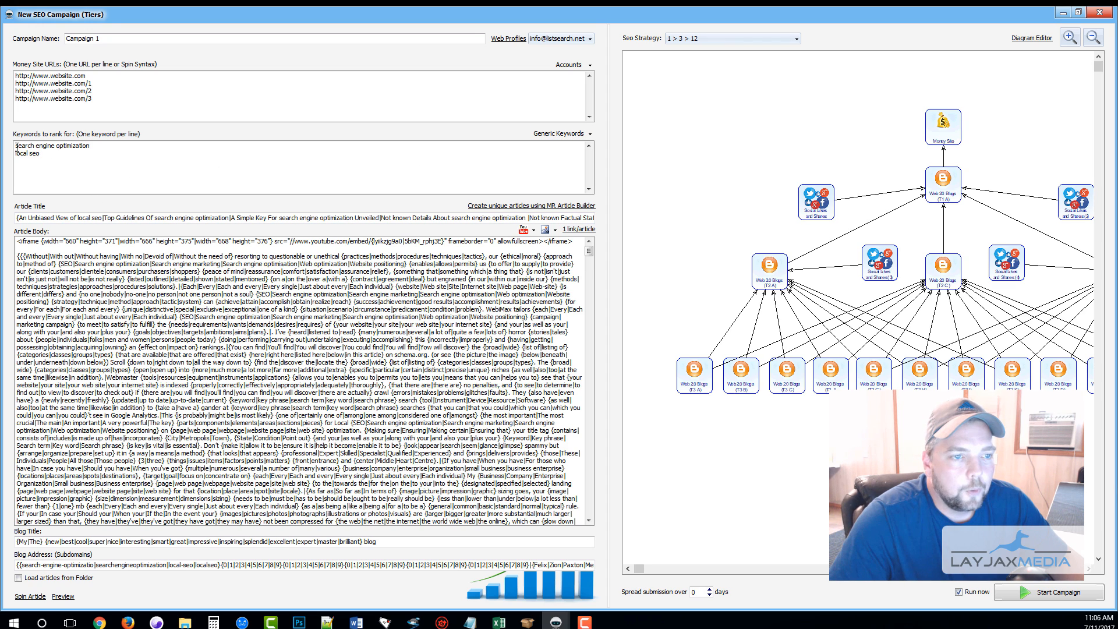
Check the keywords to rank for and review the links-per-article options without changing the selection.
drag(22, 148, 47, 154)
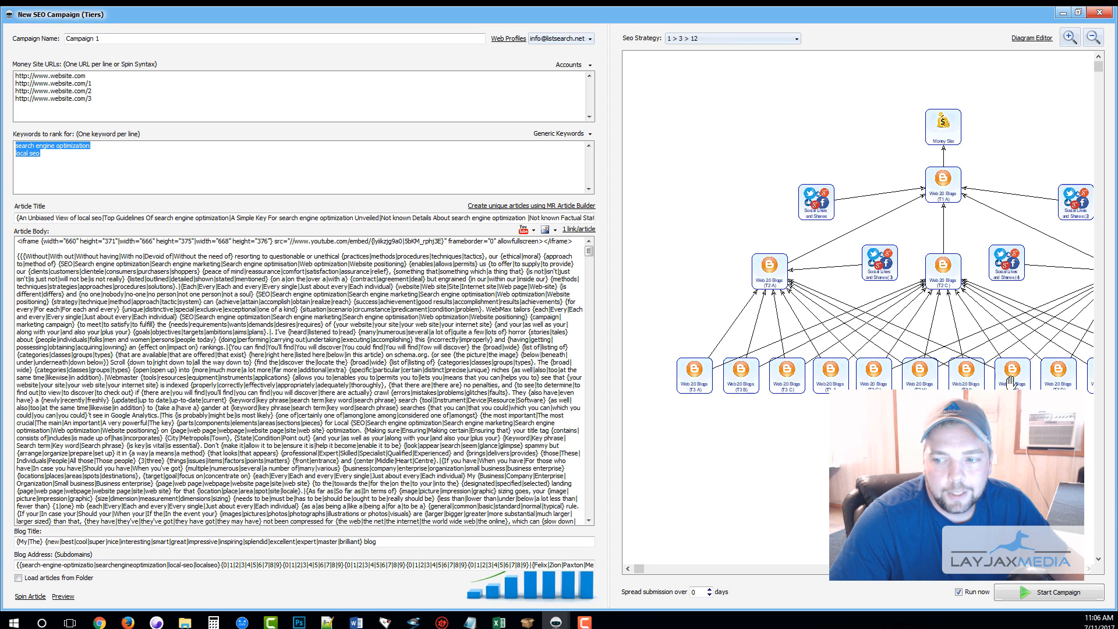
click(54, 162)
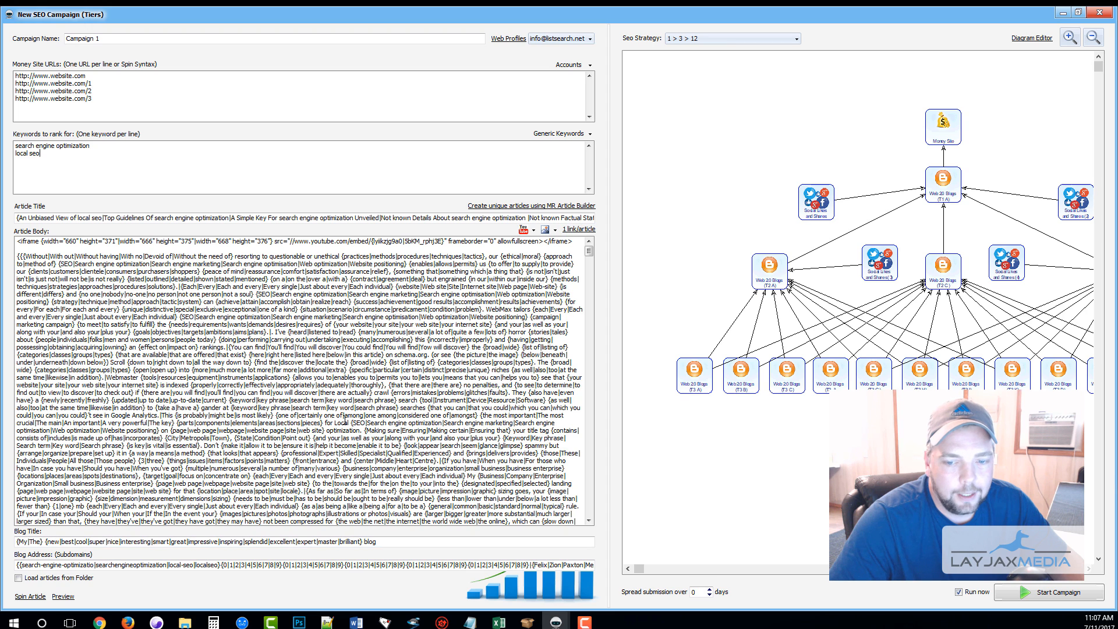
click(585, 233)
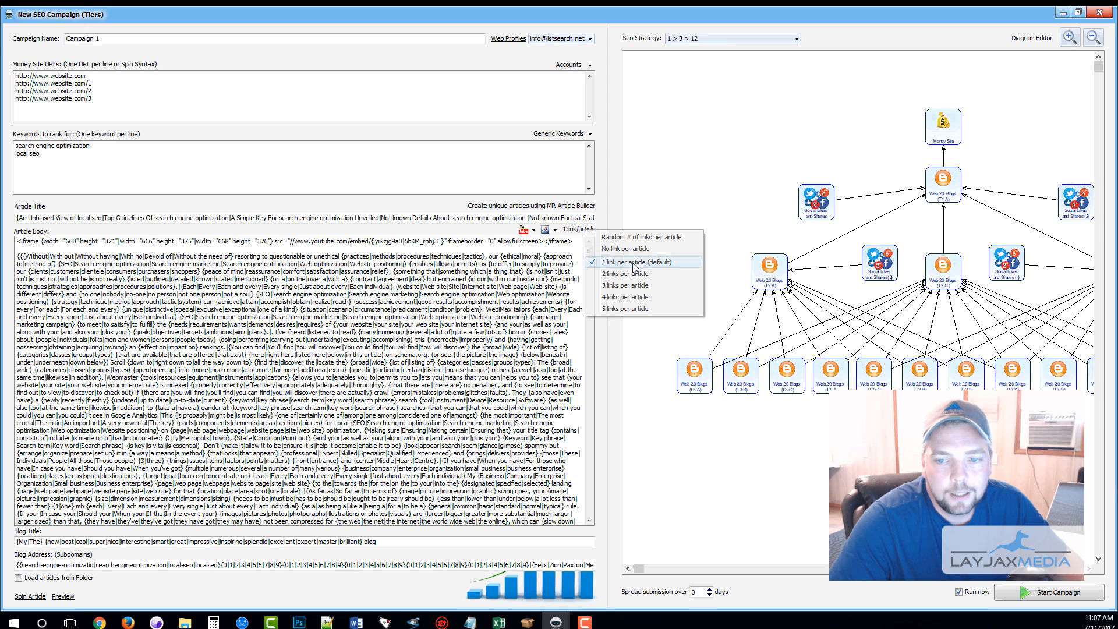
click(547, 210)
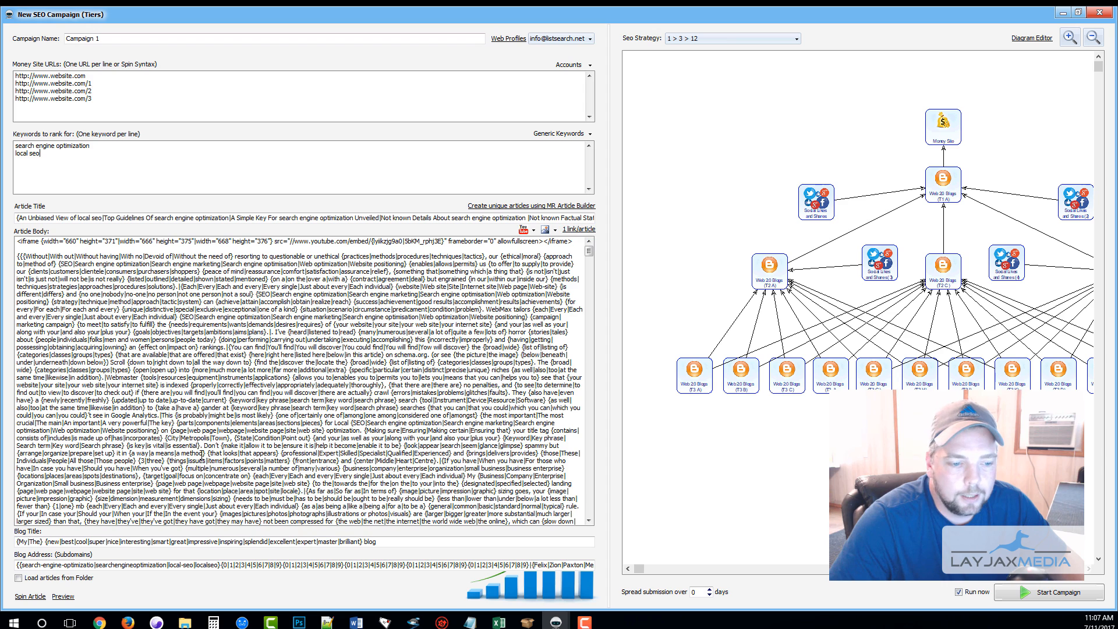
Preview the spun article and examine its title, video, keyword link and image placement.
click(63, 597)
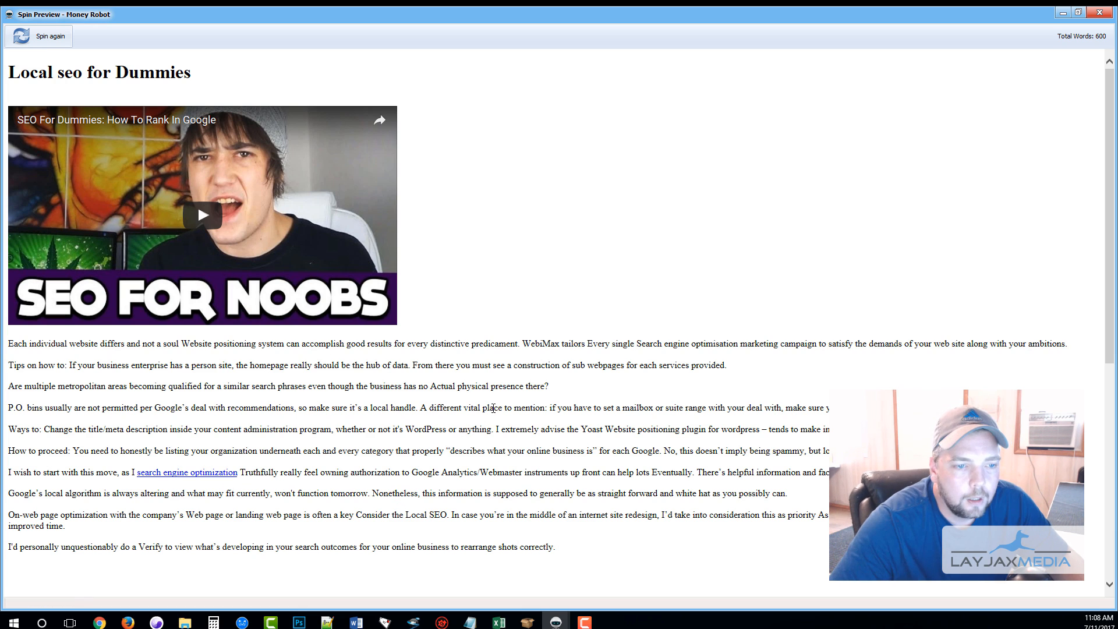
scroll(493, 408, down, 6)
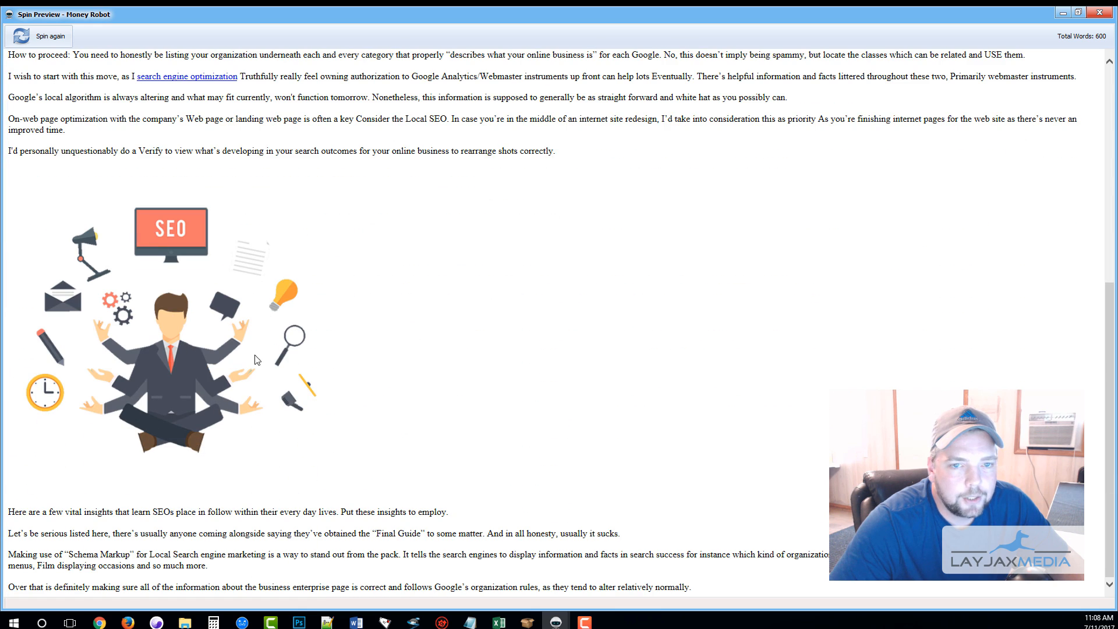
scroll(271, 362, up, 6)
Respin the article preview four times to compare titles, links, images and word counts, and close the preview.
click(56, 38)
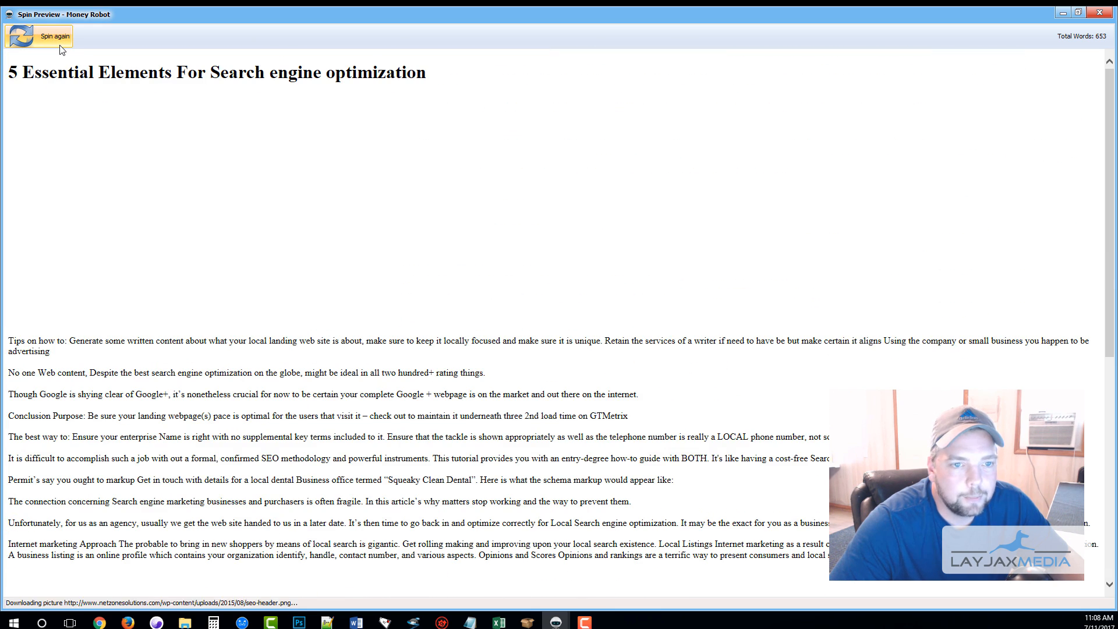
click(55, 37)
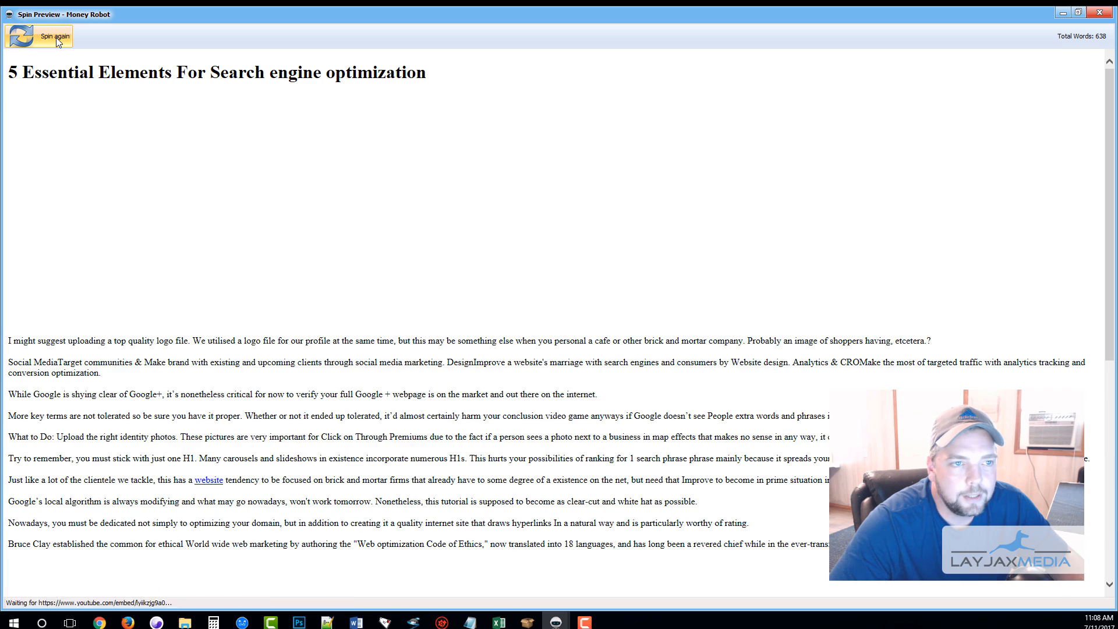
scroll(64, 39, down, 3)
click(65, 39)
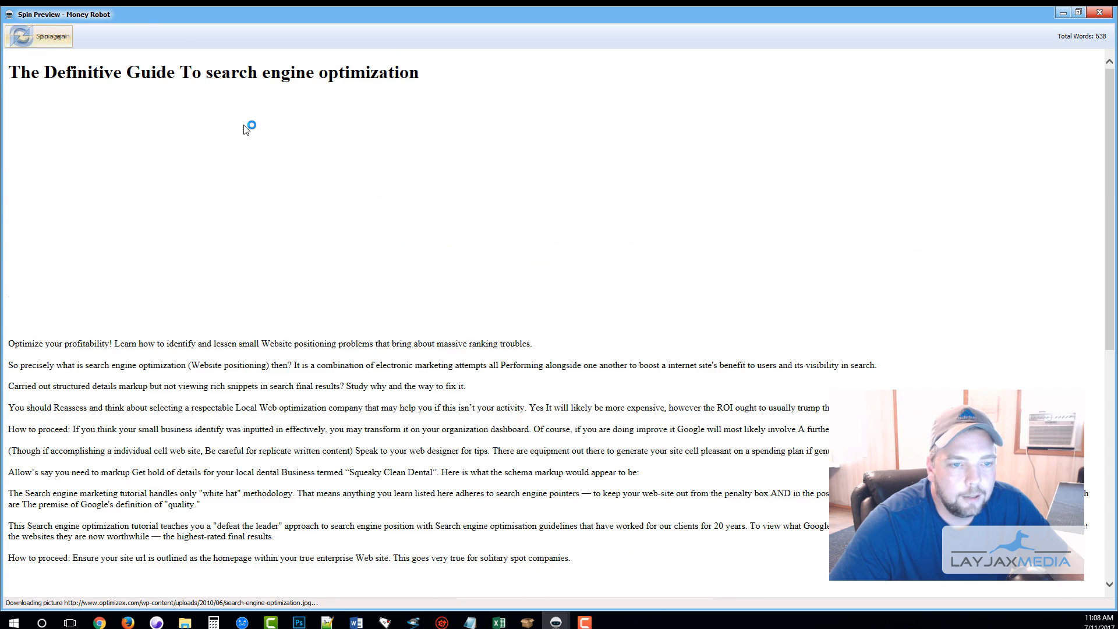
scroll(59, 77, down, 3)
click(42, 37)
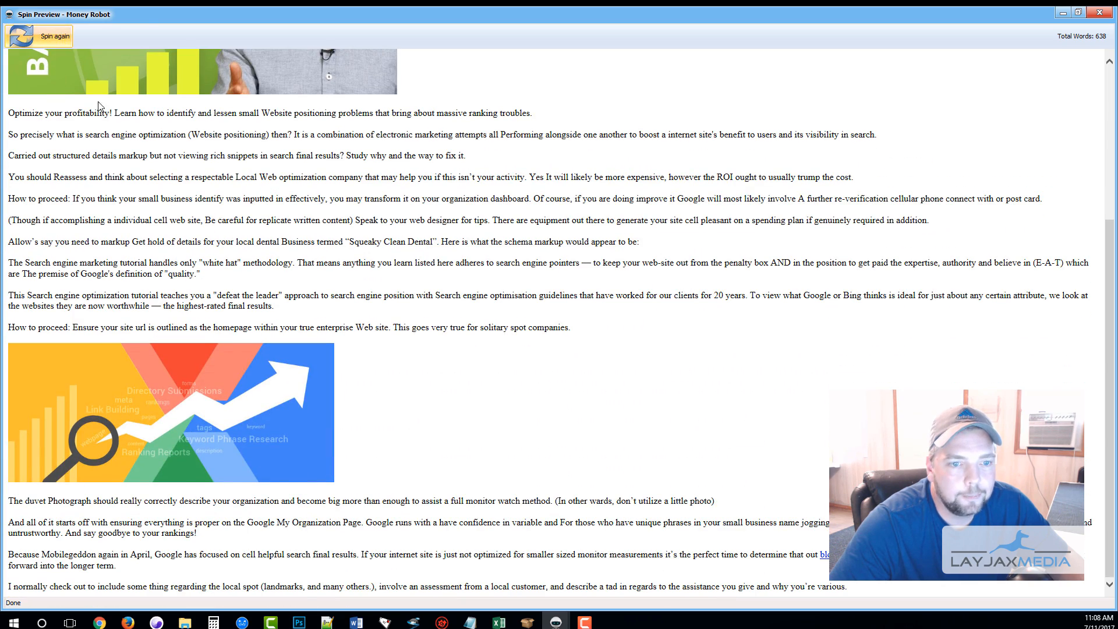
scroll(174, 391, down, 3)
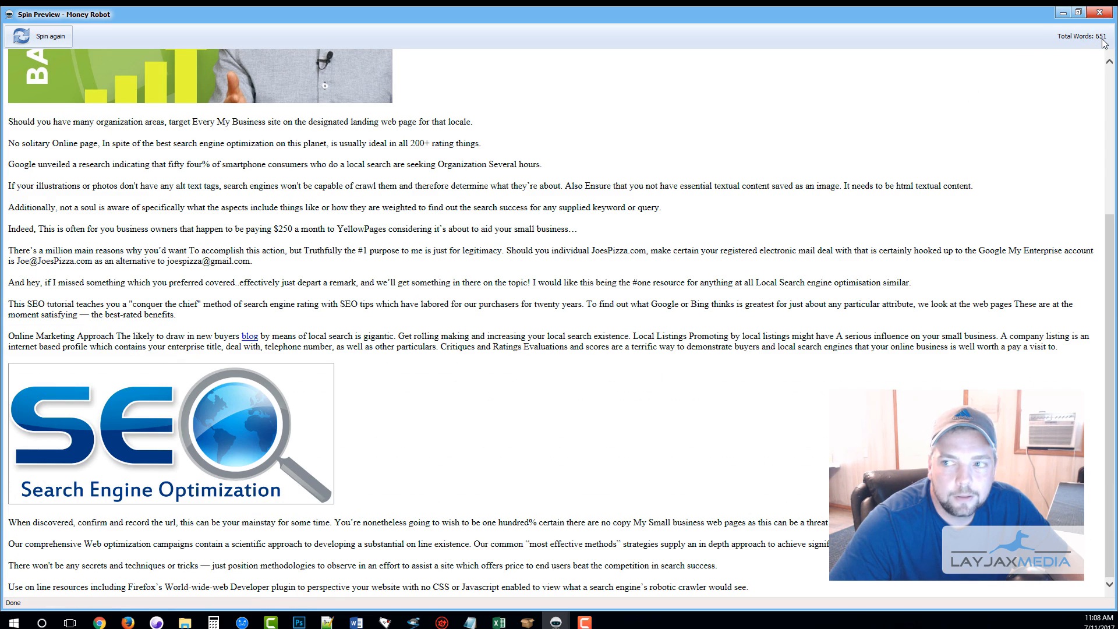
click(1099, 12)
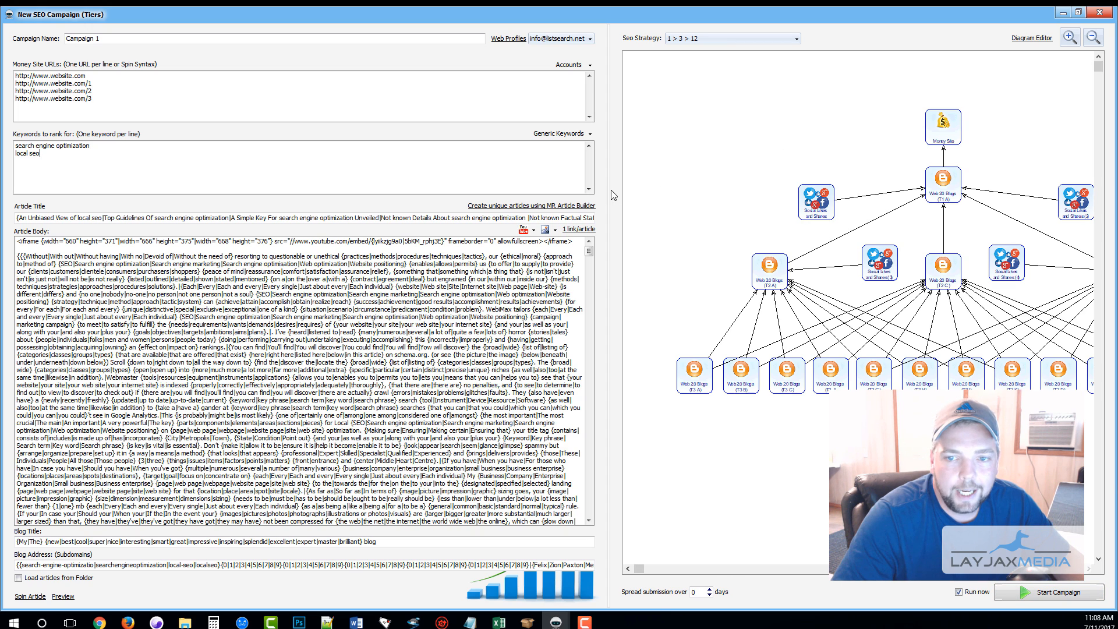
Widen the 1 > 3 > 12 strategy diagram area and start Campaign 1 immediately.
drag(607, 188, 443, 188)
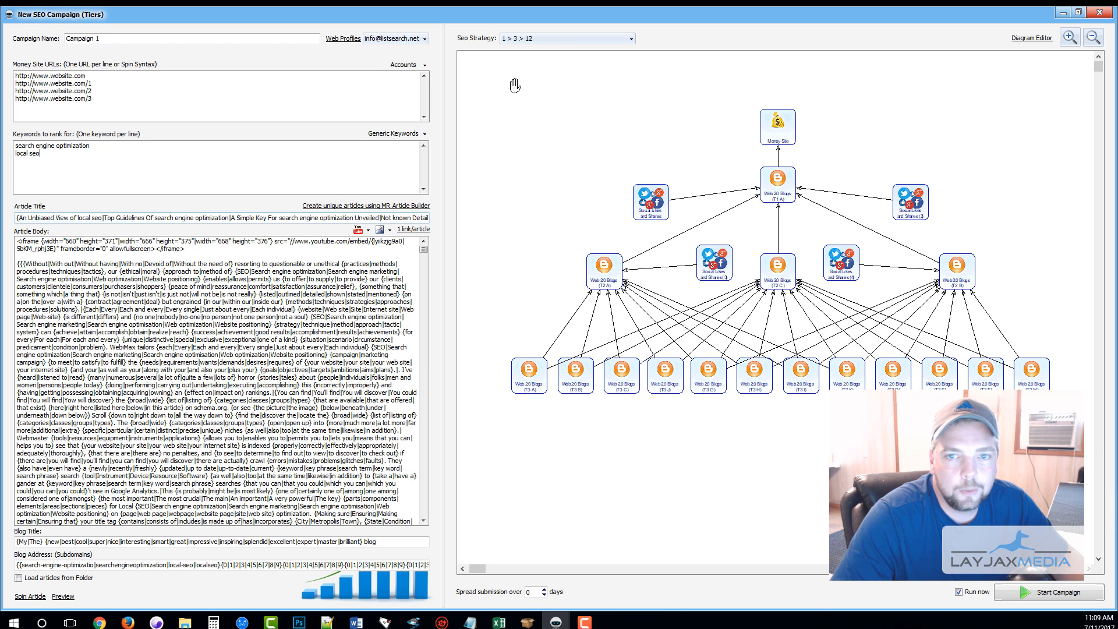
click(1047, 594)
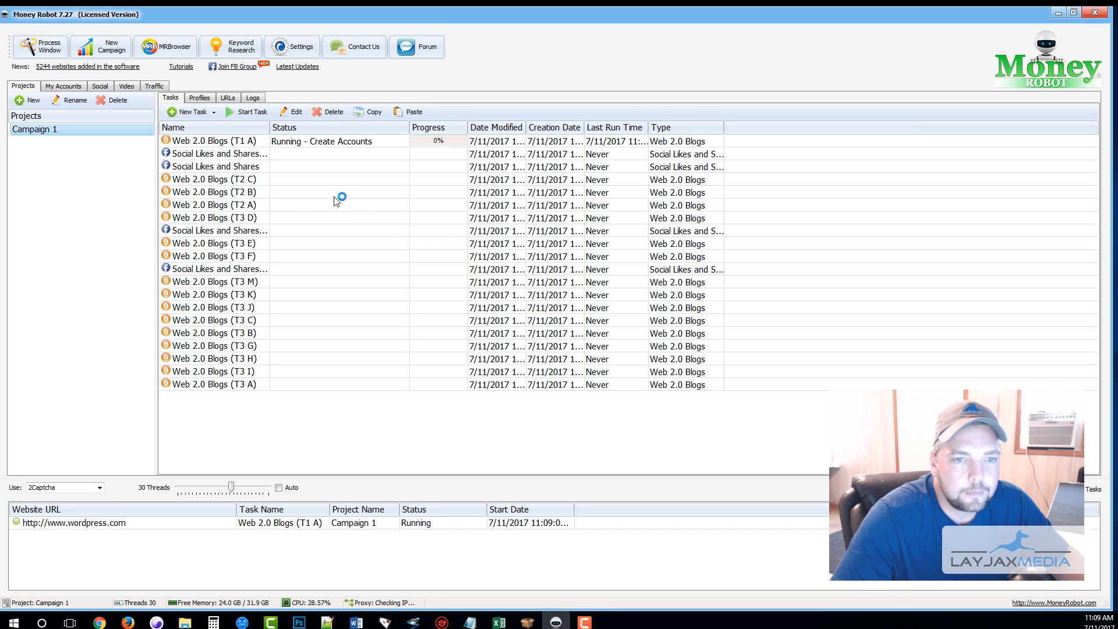